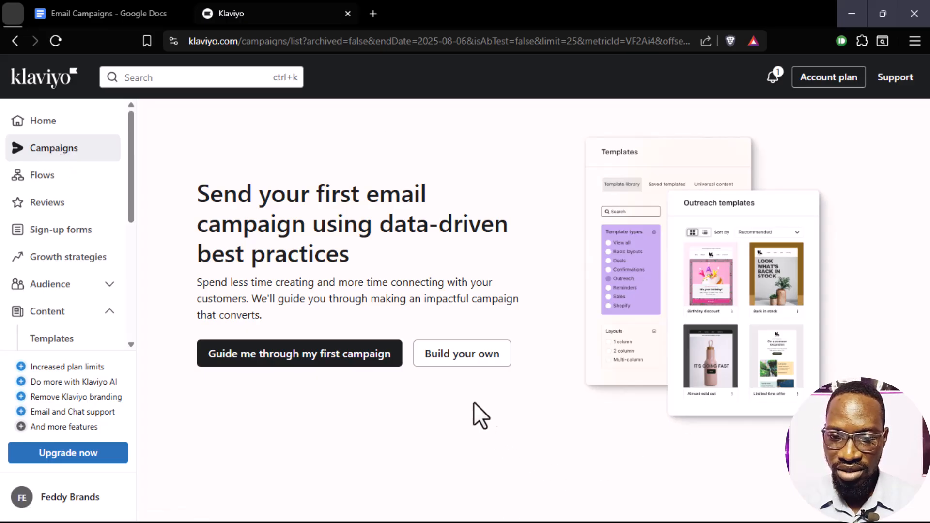
Start building a new email campaign and name it Best Sellers
click(463, 380)
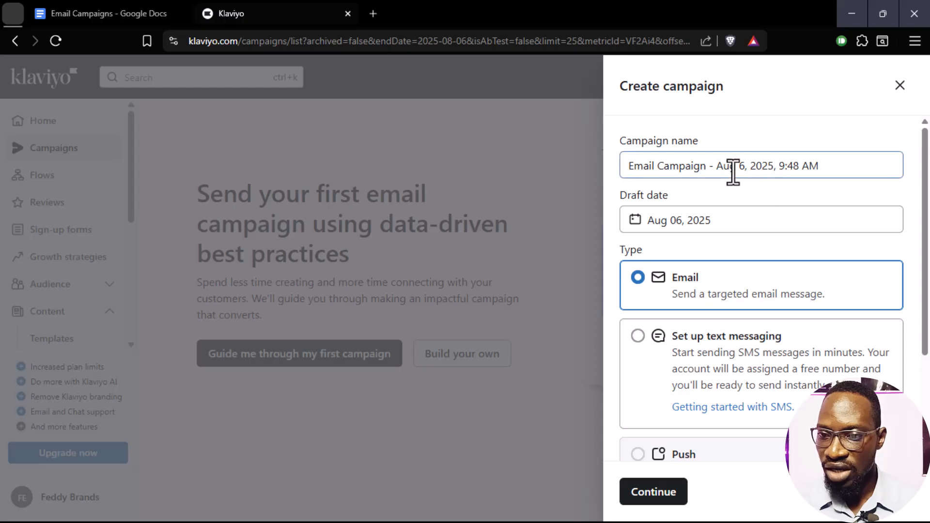
click(678, 172)
triple_click(669, 170)
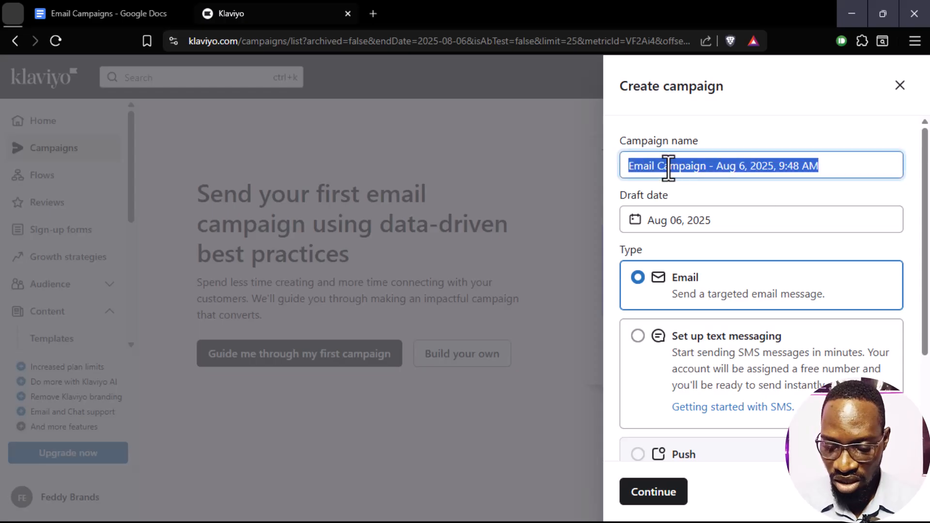
text(Best)
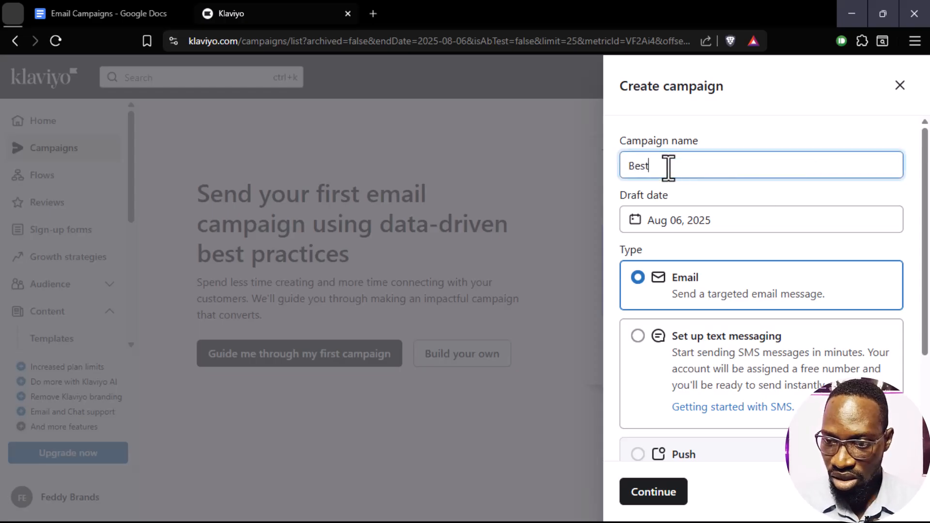
text( Sellers)
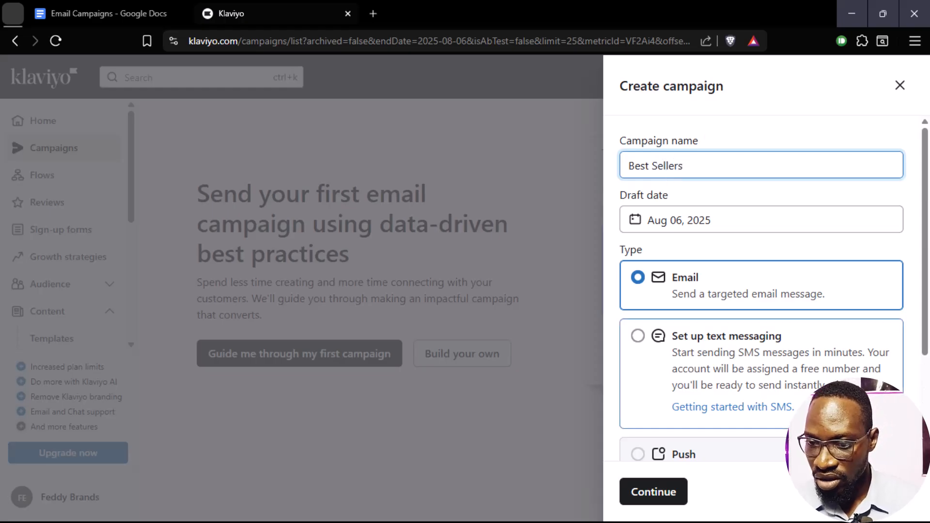
scroll(682, 370, down, 3)
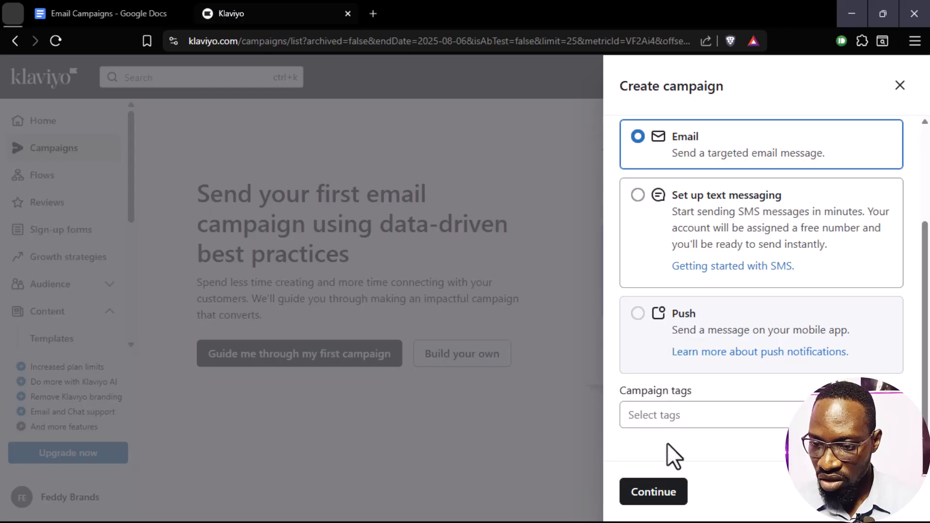
click(675, 492)
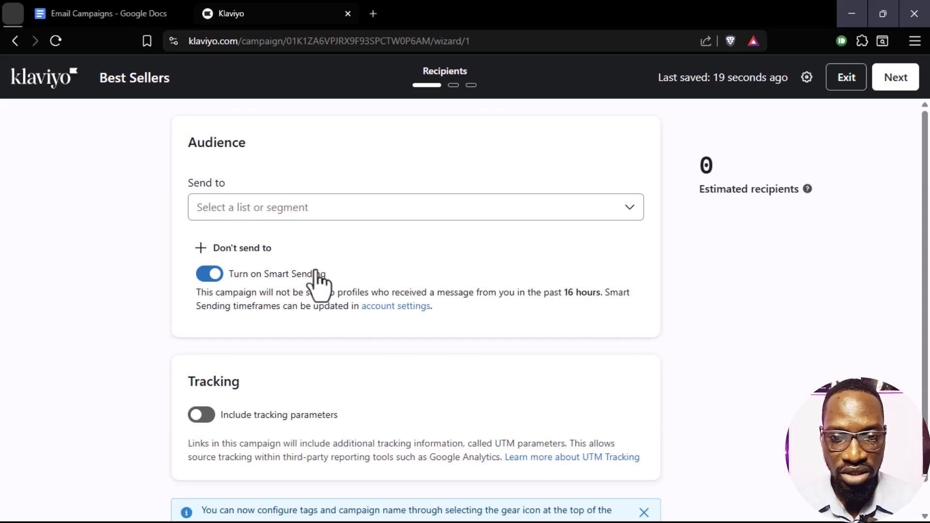
Send the campaign to the Newsletter list and continue to the message step
click(418, 208)
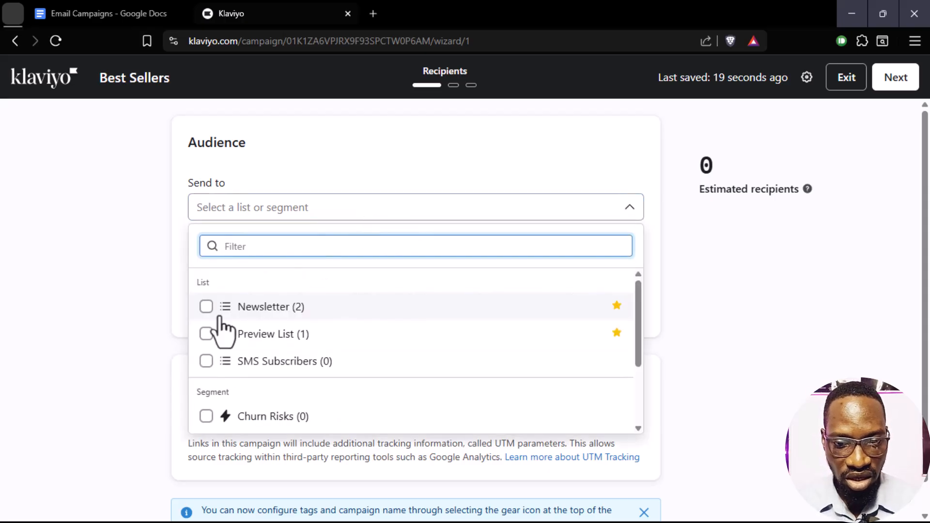
click(275, 307)
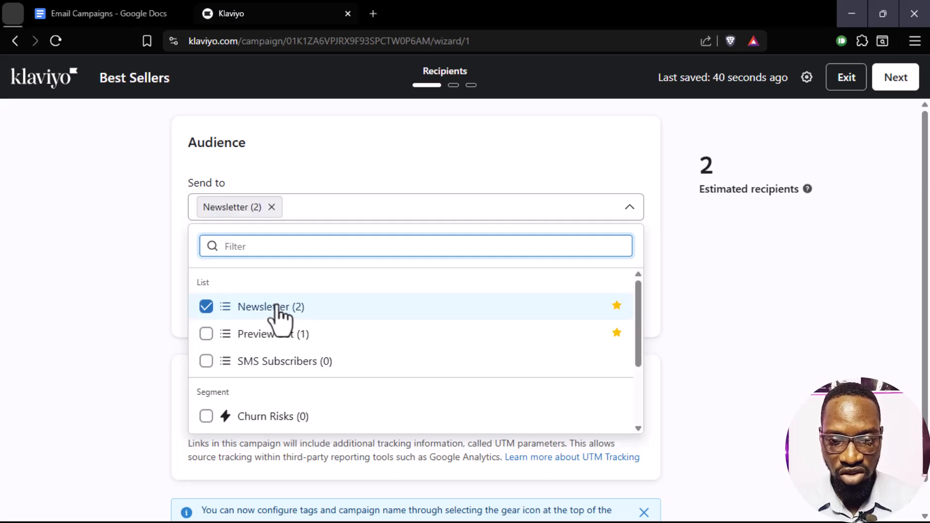
click(574, 162)
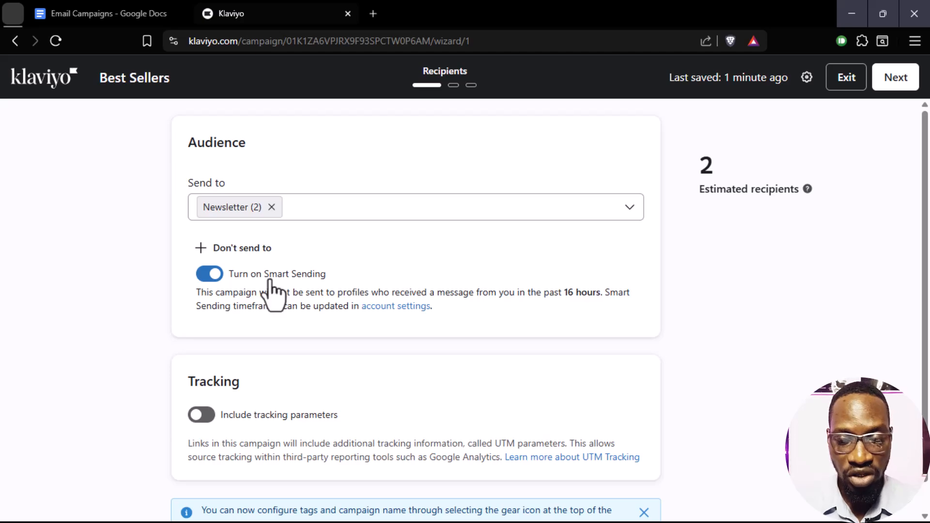
scroll(329, 270, down, 1)
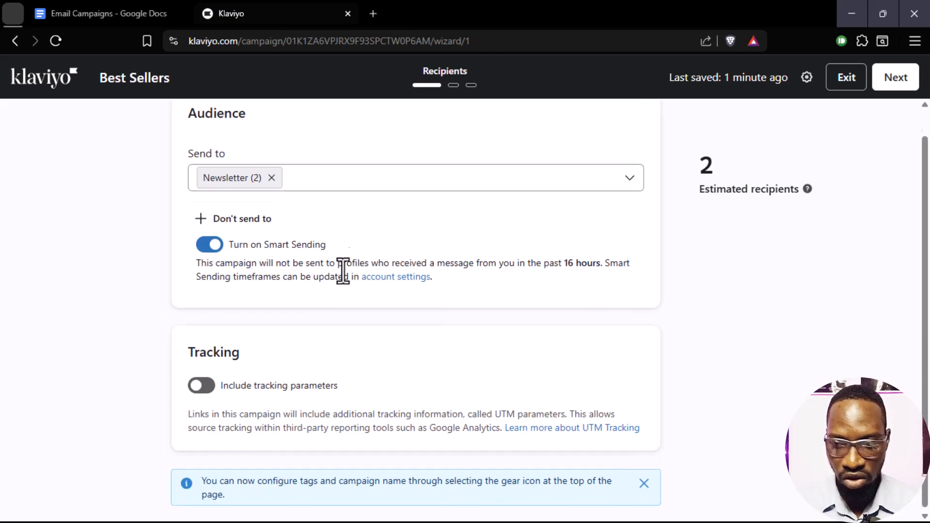
scroll(343, 269, up, 1)
click(899, 83)
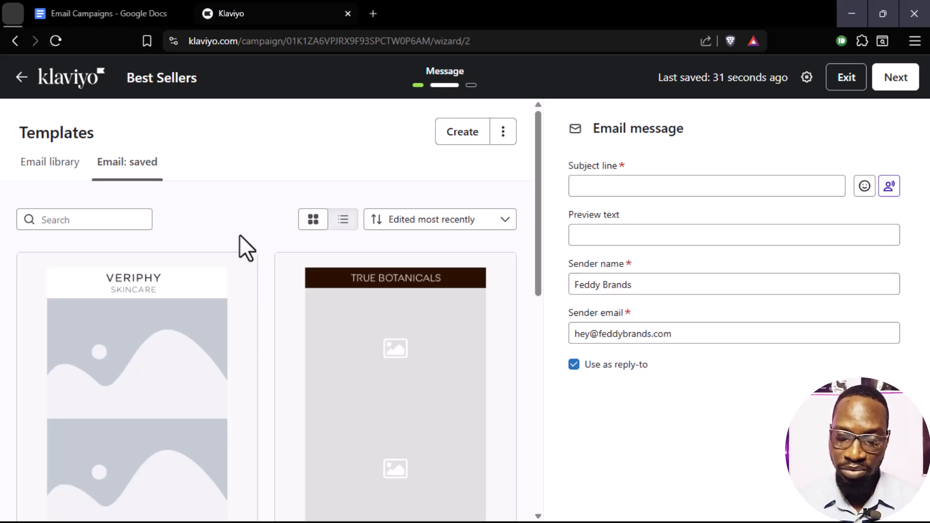
Copy the first subject line from the Email Campaigns doc and paste it as the email's subject line
scroll(276, 475, down, 4)
scroll(269, 457, up, 4)
scroll(270, 455, down, 1)
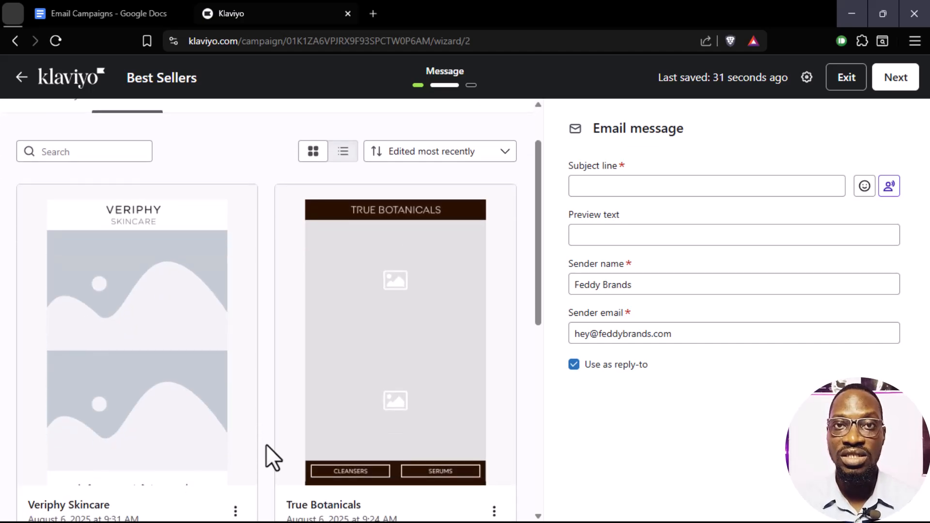
scroll(321, 484, up, 2)
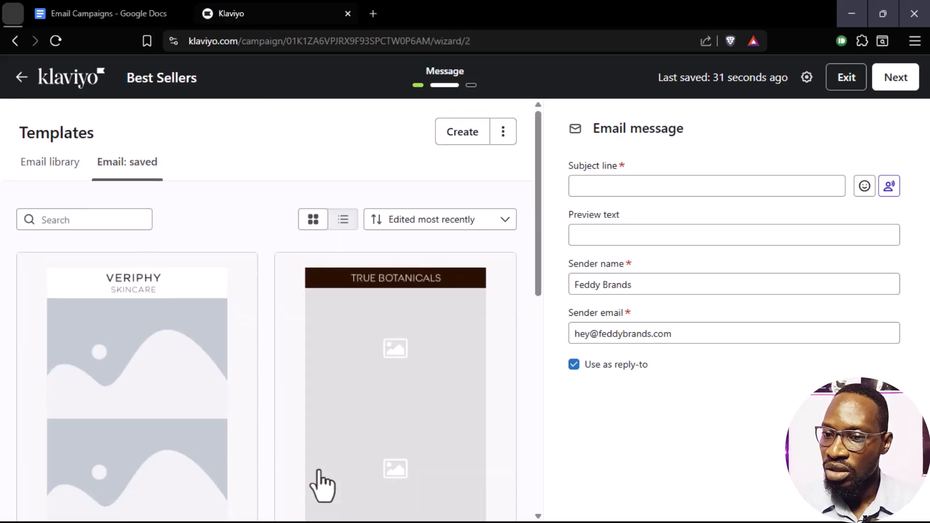
click(666, 242)
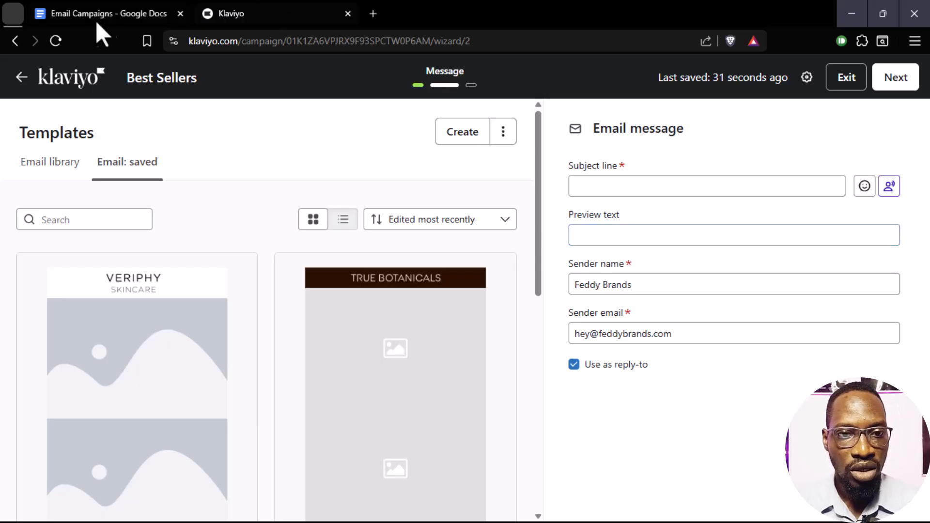
click(110, 19)
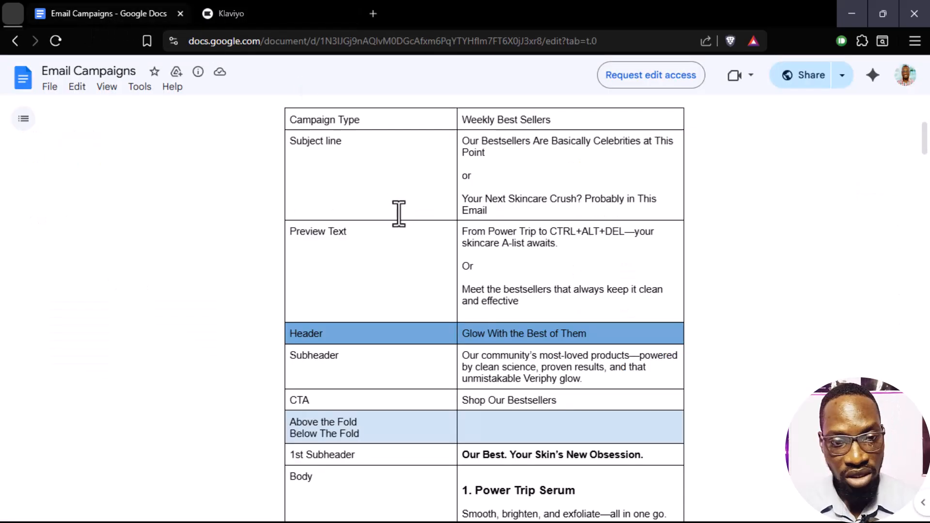
triple_click(462, 147)
key(ctrl+c)
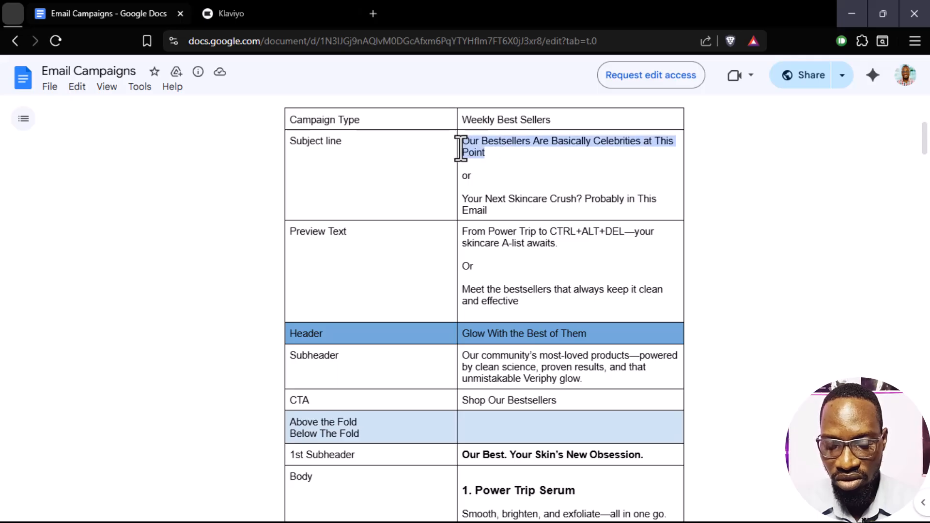
click(270, 11)
click(650, 187)
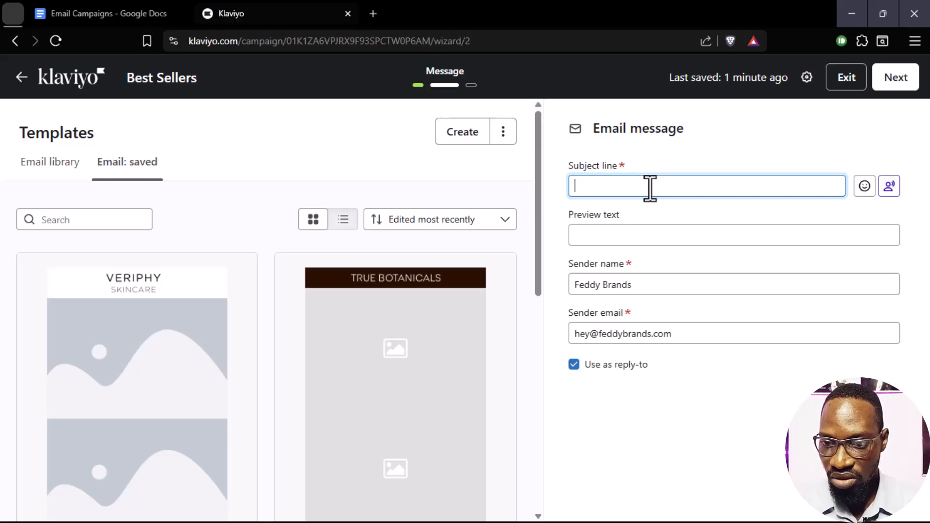
key(ctrl+v)
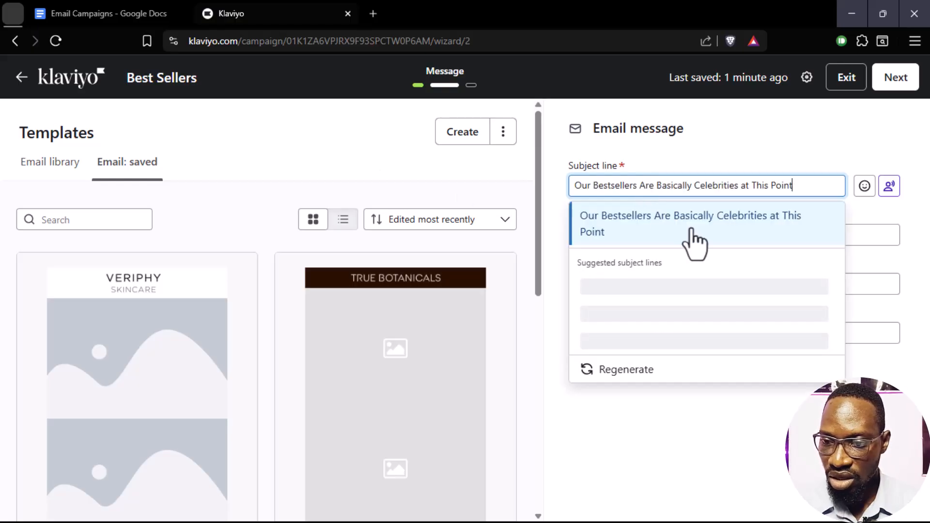
click(683, 236)
Copy the preview text 'Meet the bestsellers that always keep it clean and effective' from the doc into the preview text
click(117, 10)
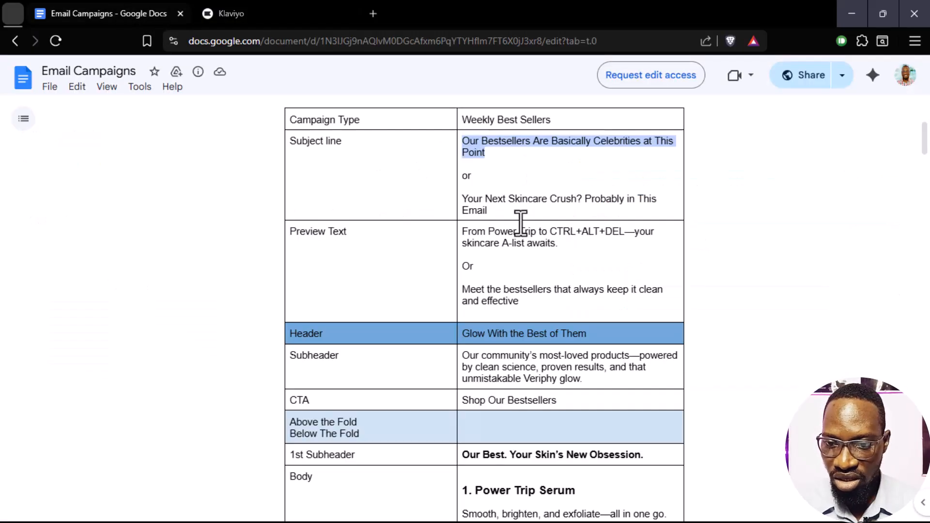
drag(525, 309, 469, 290)
key(ctrl+c)
click(225, 13)
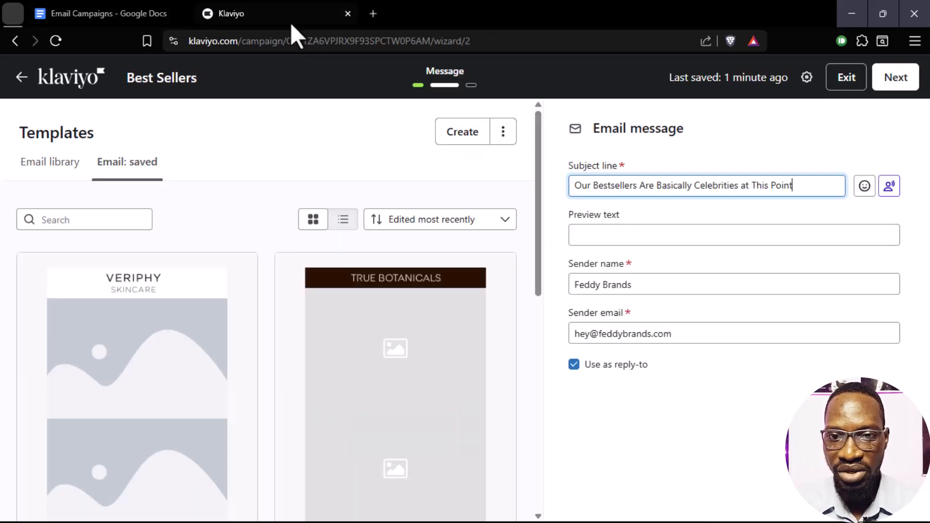
click(633, 236)
key(ctrl+v)
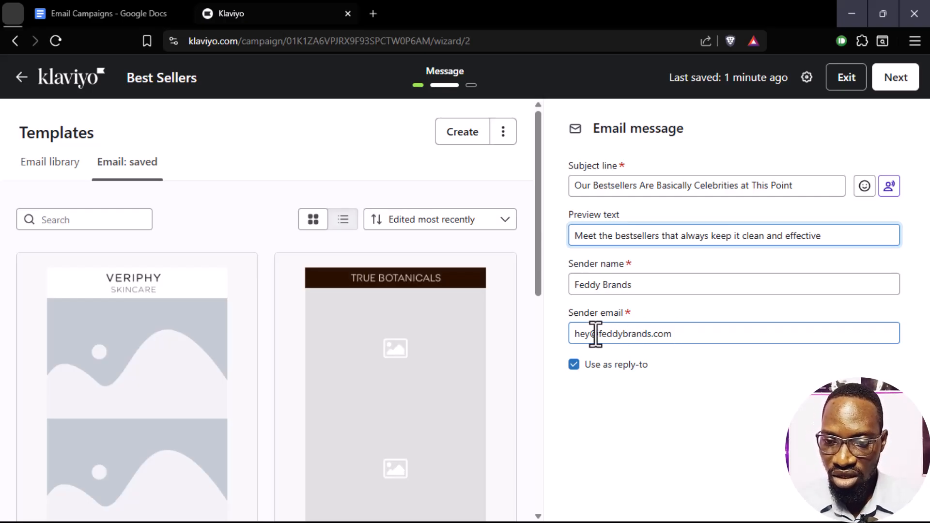
Toggle the option to use the sender email as reply-to off and back on
click(573, 365)
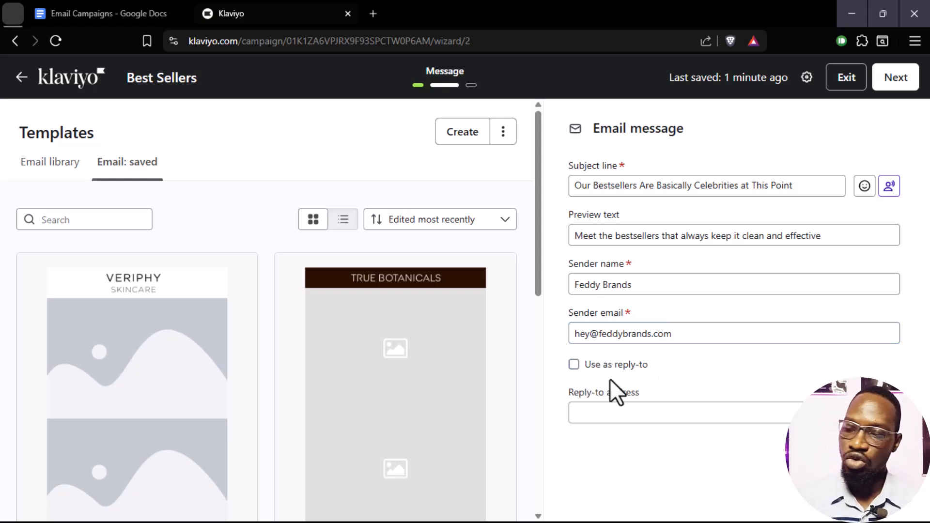
click(639, 412)
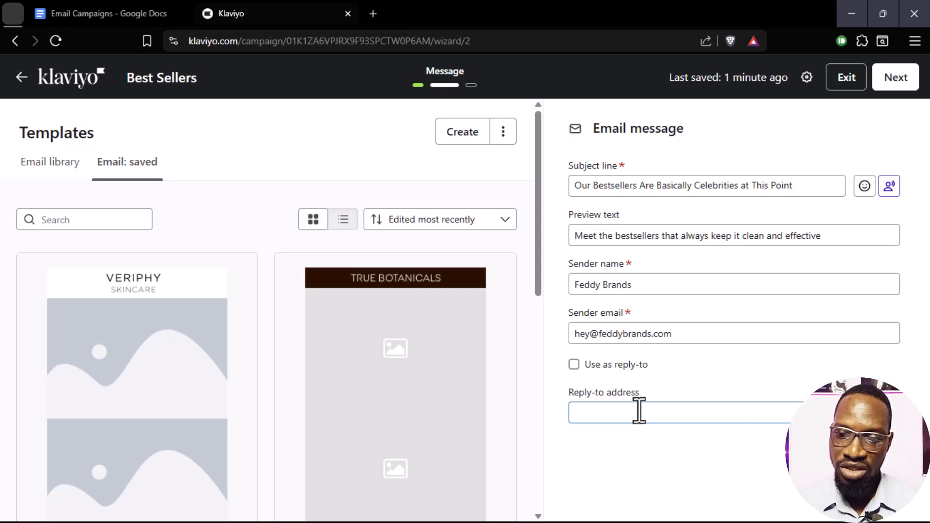
click(574, 365)
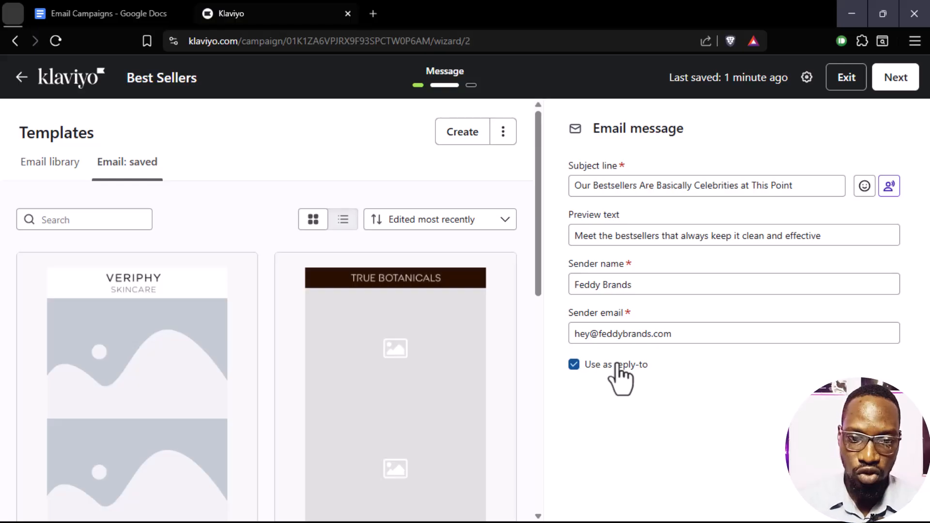
Use the saved Veriphy Skincare template for the email
scroll(208, 296, down, 2)
scroll(208, 296, up, 2)
scroll(85, 370, down, 3)
click(127, 336)
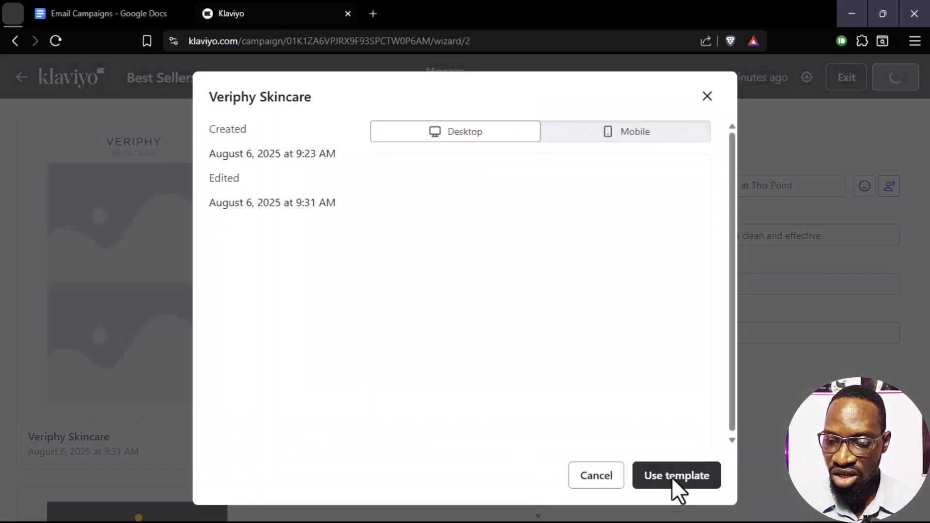
click(672, 478)
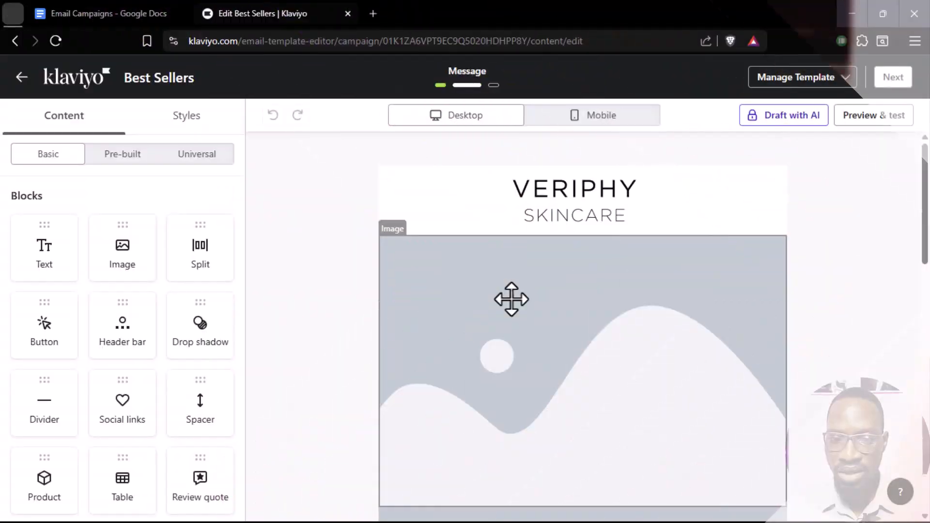
Browse the template layout and the pre-built blocks library
scroll(517, 304, down, 15)
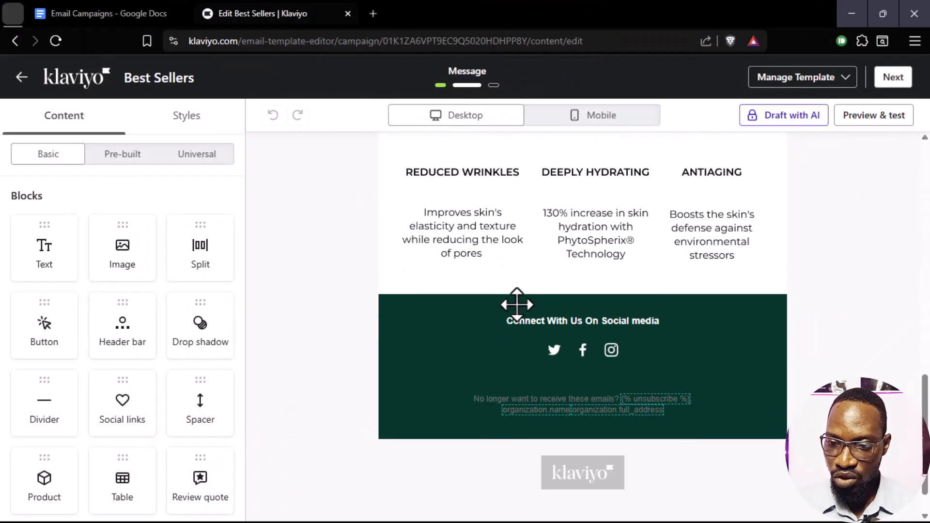
scroll(516, 304, up, 15)
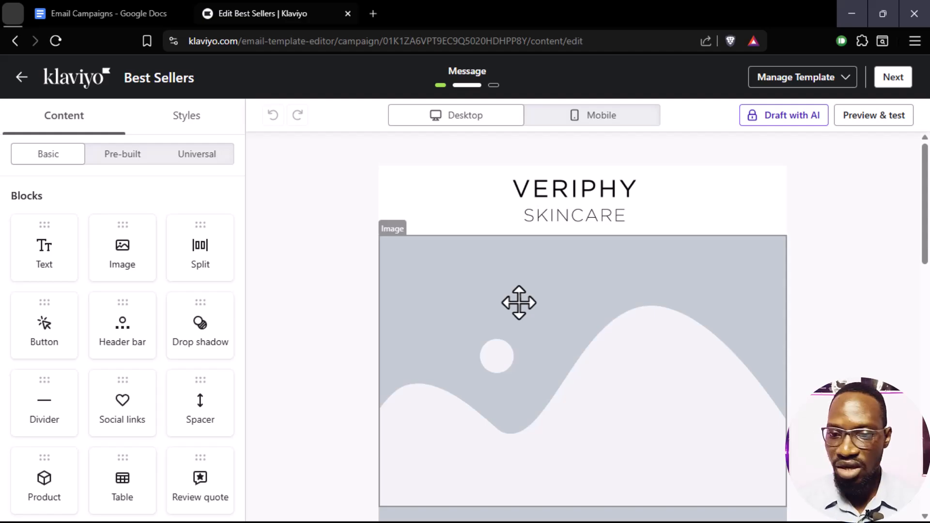
scroll(519, 303, down, 4)
scroll(515, 293, up, 4)
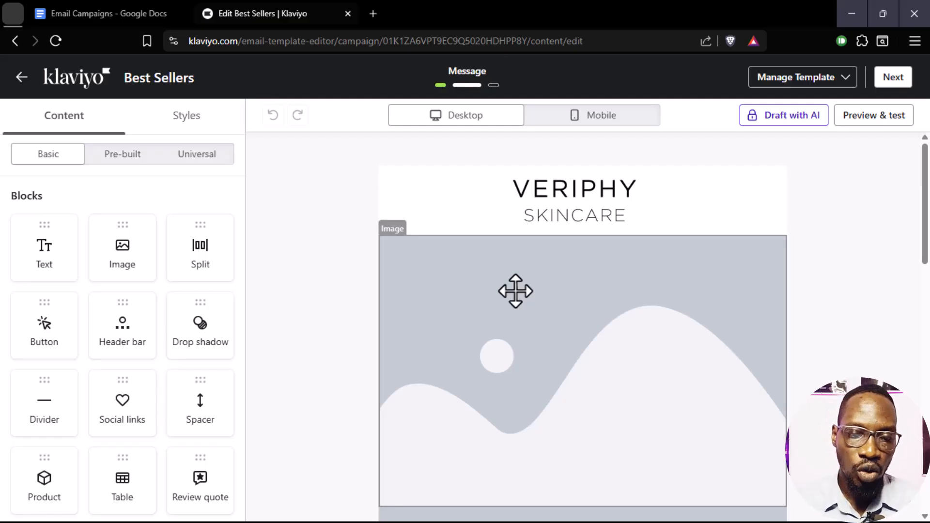
click(111, 165)
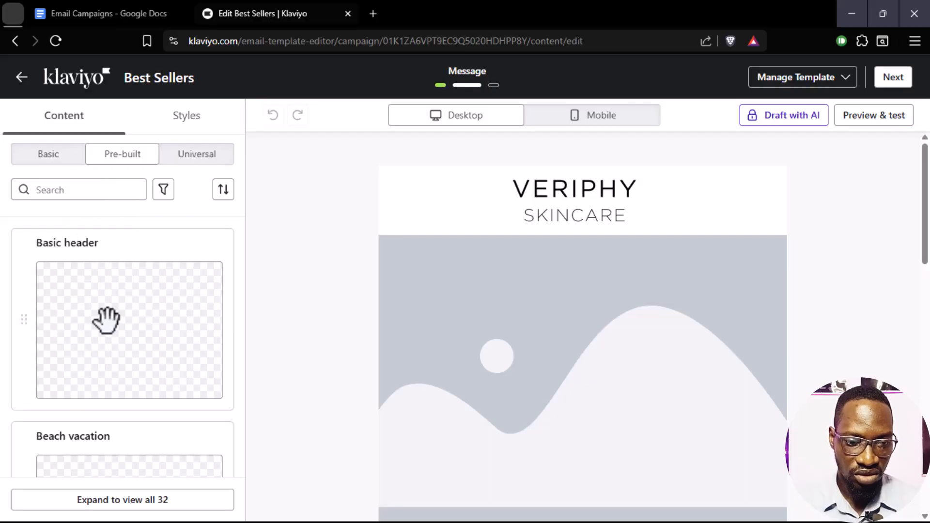
scroll(152, 300, down, 8)
scroll(157, 298, up, 8)
click(48, 157)
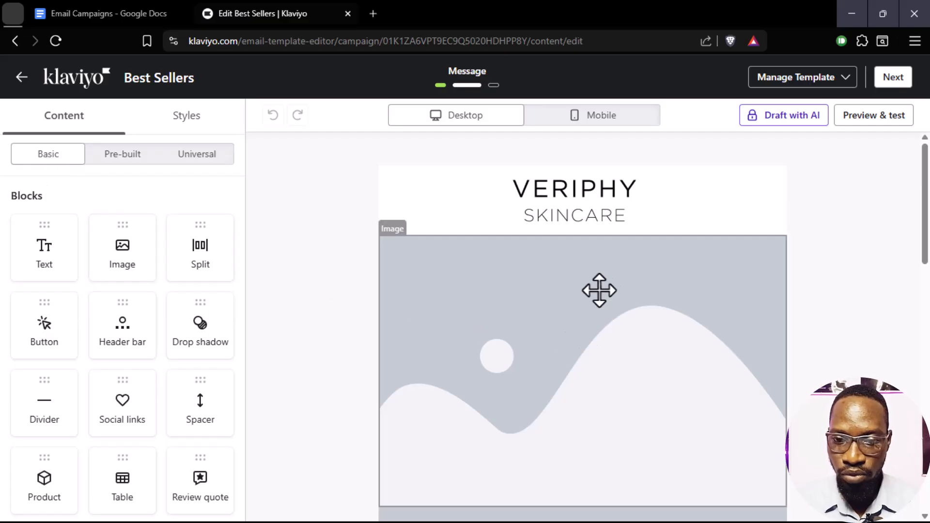
scroll(599, 290, down, 1)
scroll(599, 290, down, 7)
scroll(591, 287, up, 8)
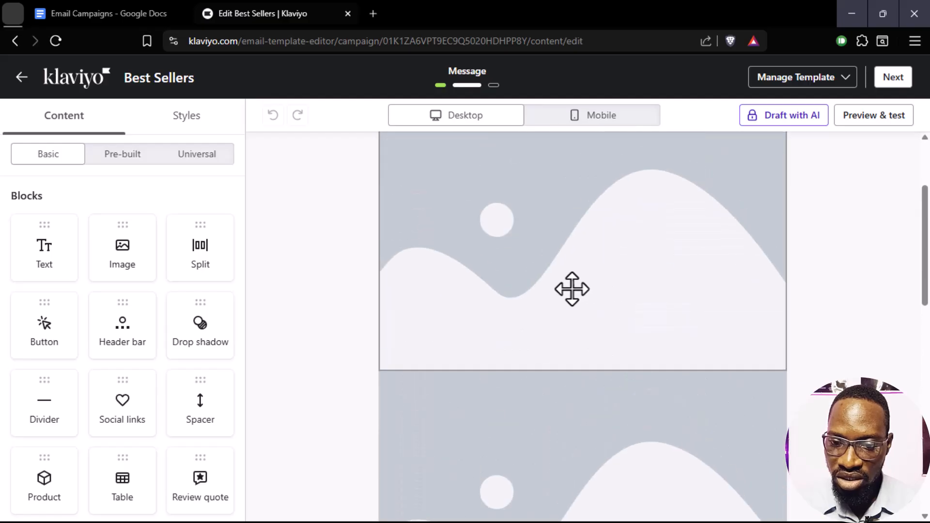
Duplicate the hero image block below the header
click(416, 291)
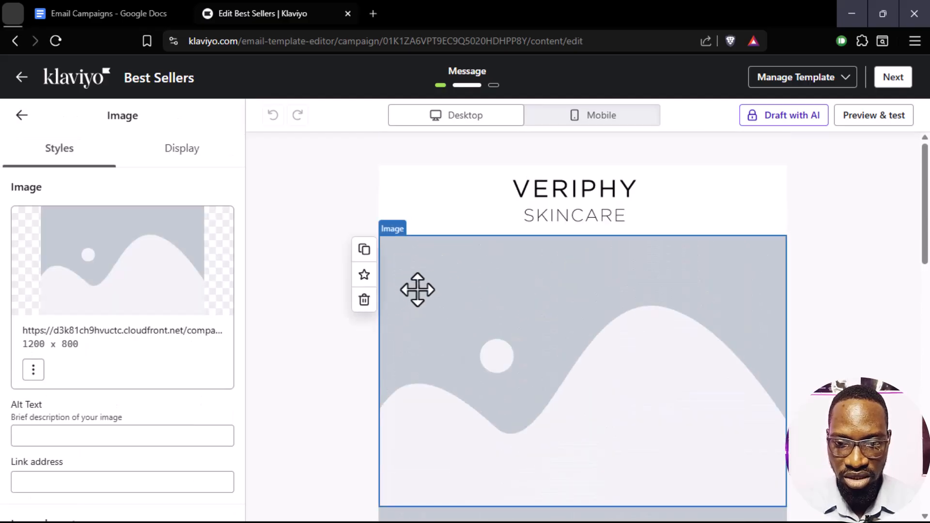
click(364, 250)
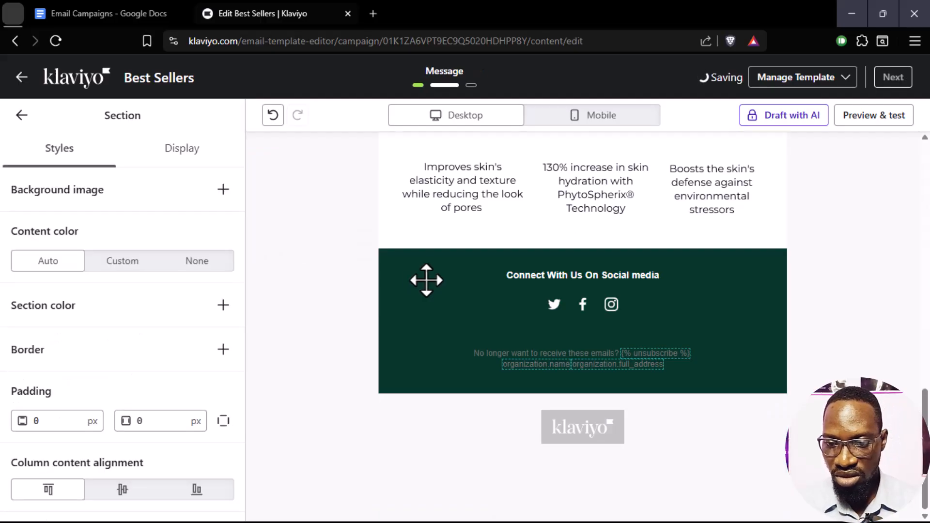
scroll(429, 280, up, 5)
scroll(434, 281, up, 10)
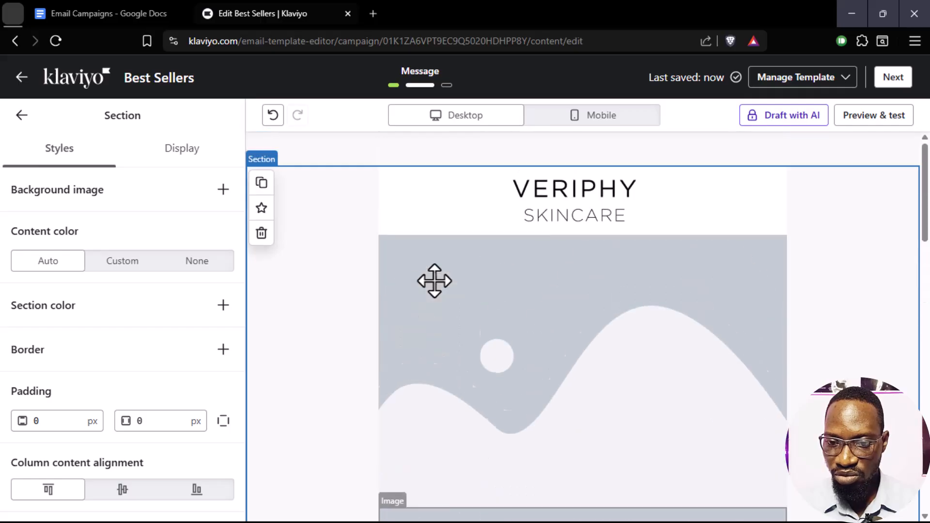
Upload the Slice 2 to Slice 9 images from the tinified folder and use Slice 2.6 for the hero image block
scroll(435, 281, down, 13)
scroll(434, 282, up, 13)
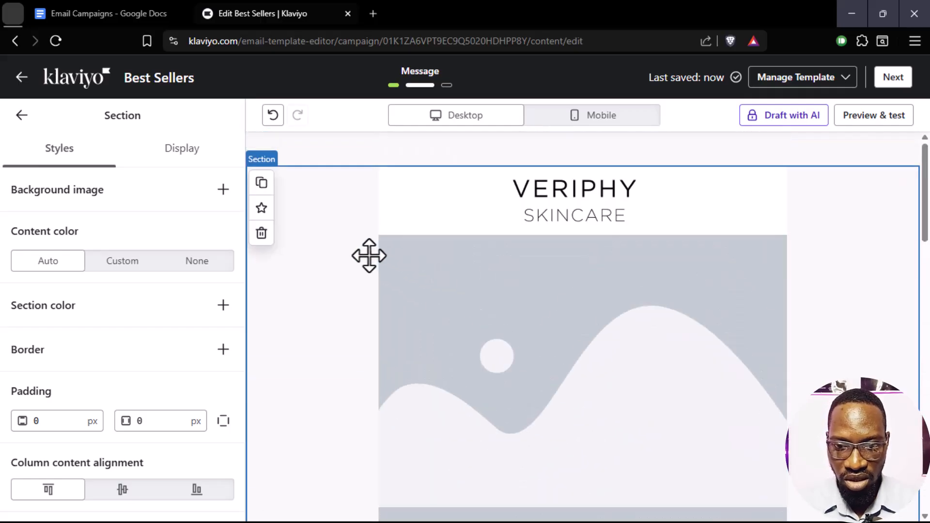
click(422, 262)
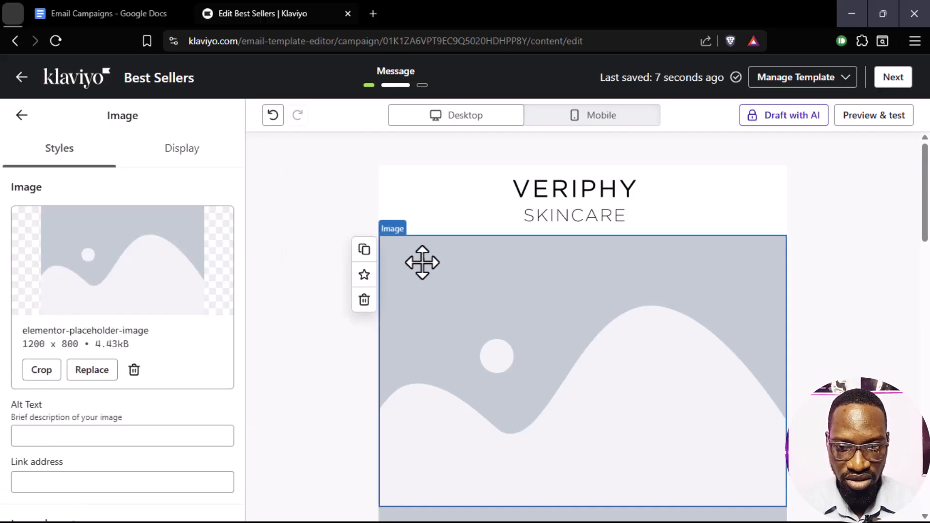
click(92, 369)
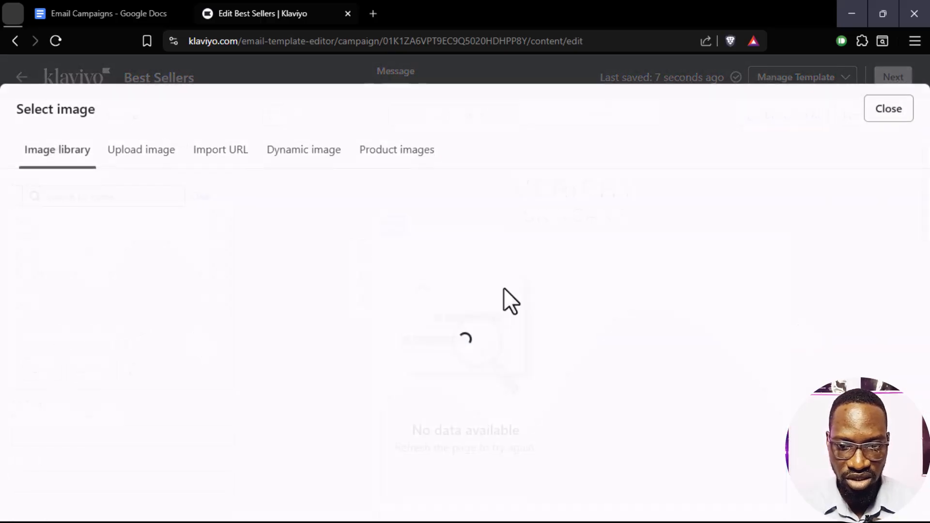
click(143, 154)
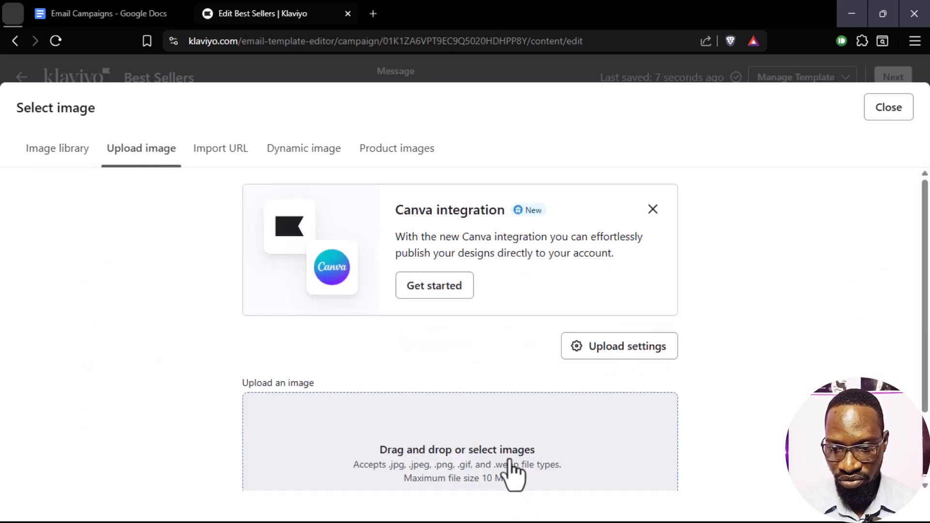
scroll(509, 474, down, 2)
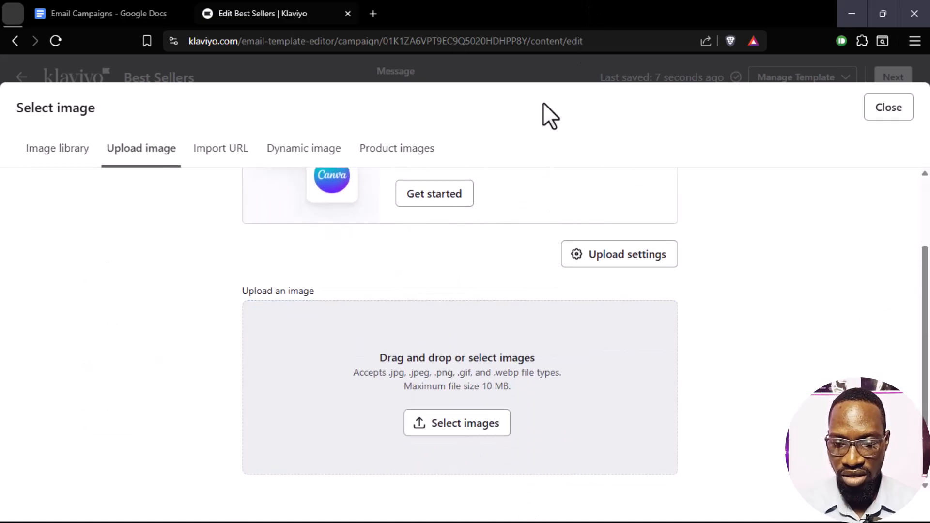
double_click(446, 15)
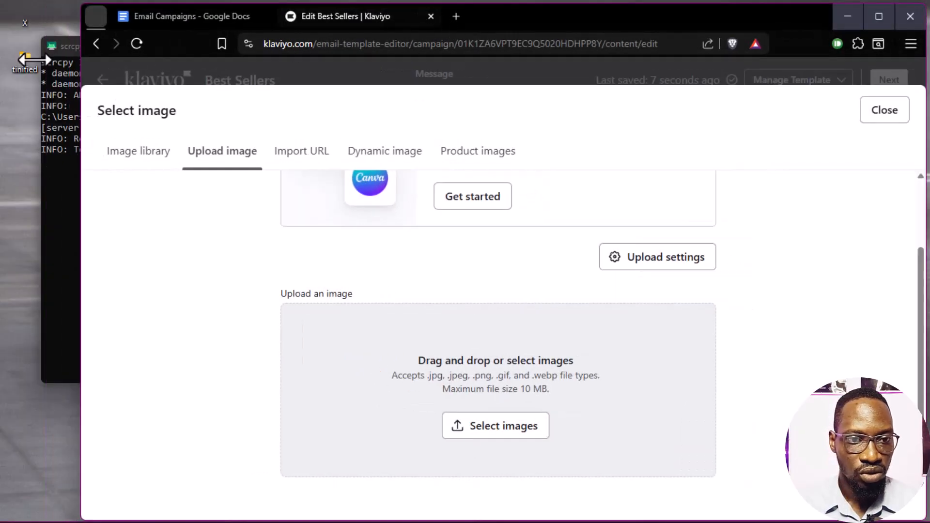
click(28, 63)
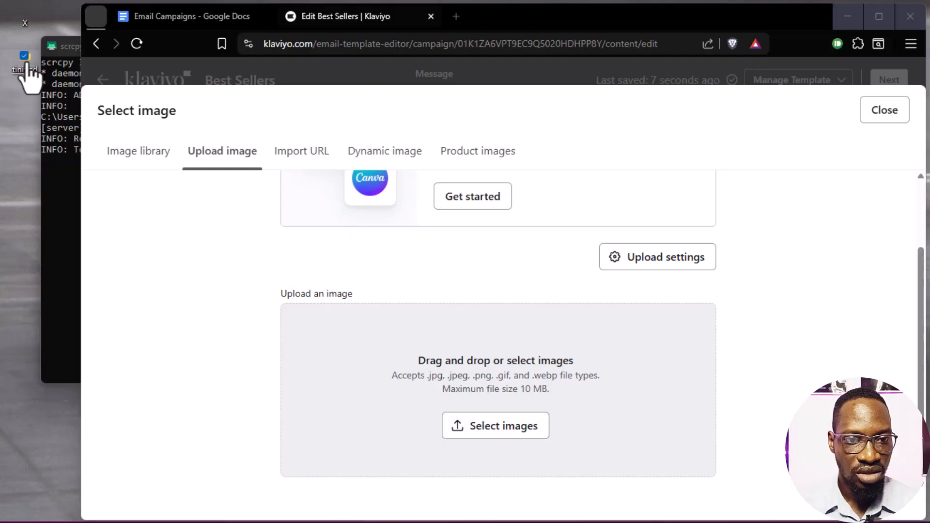
double_click(27, 63)
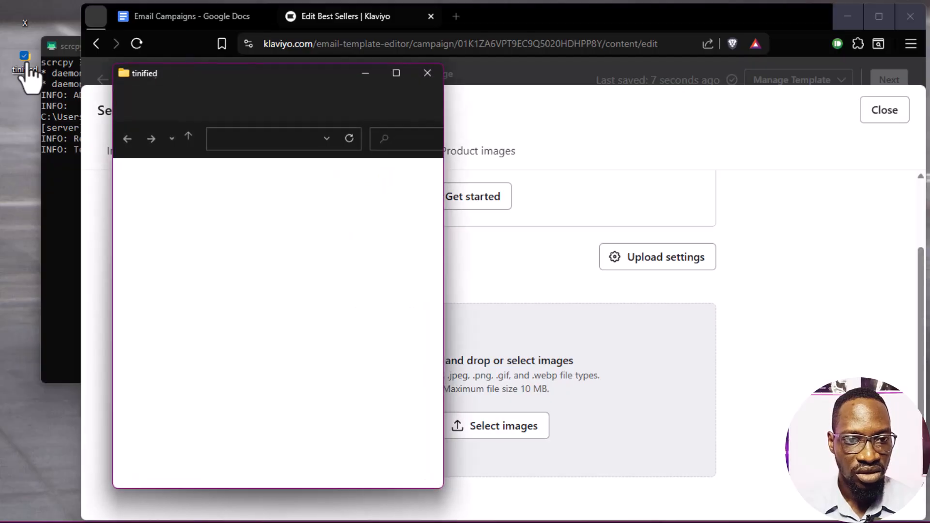
drag(202, 83, 109, 54)
drag(70, 415, 309, 133)
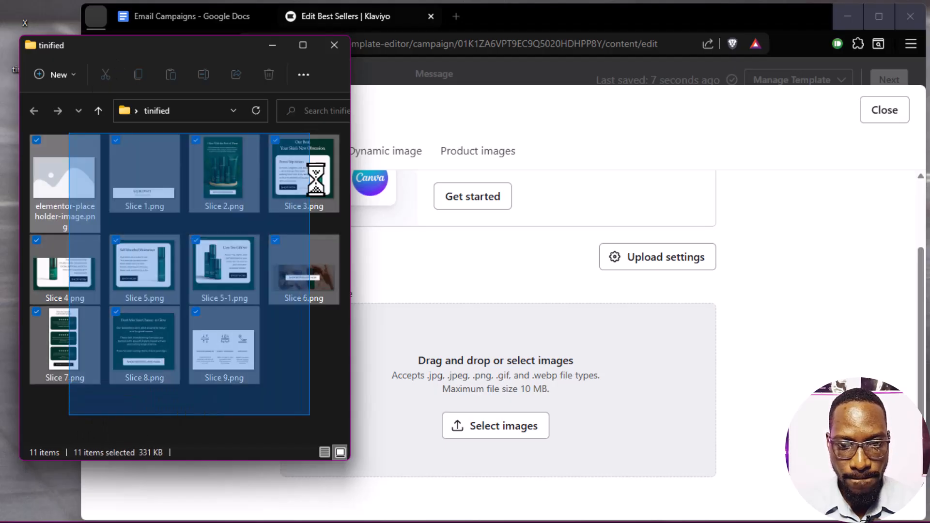
click(36, 140)
click(116, 141)
drag(220, 192, 498, 408)
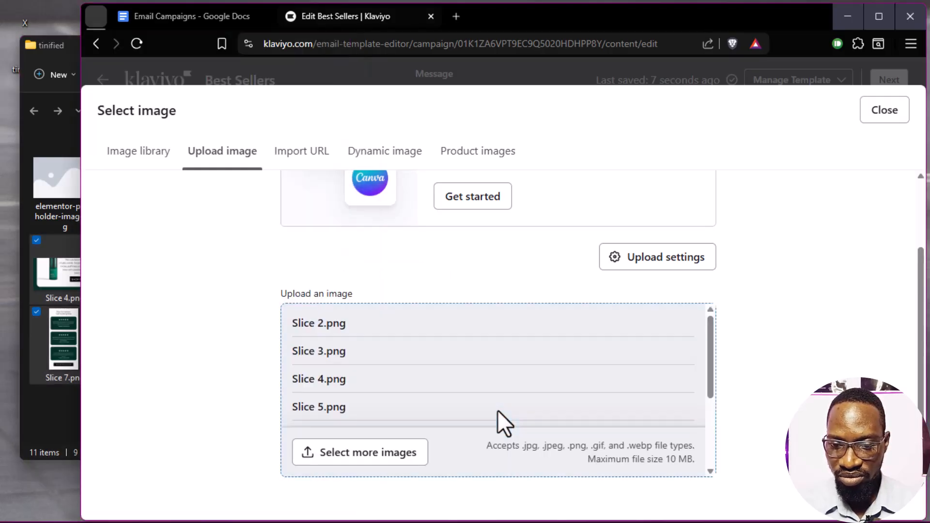
scroll(548, 208, down, 8)
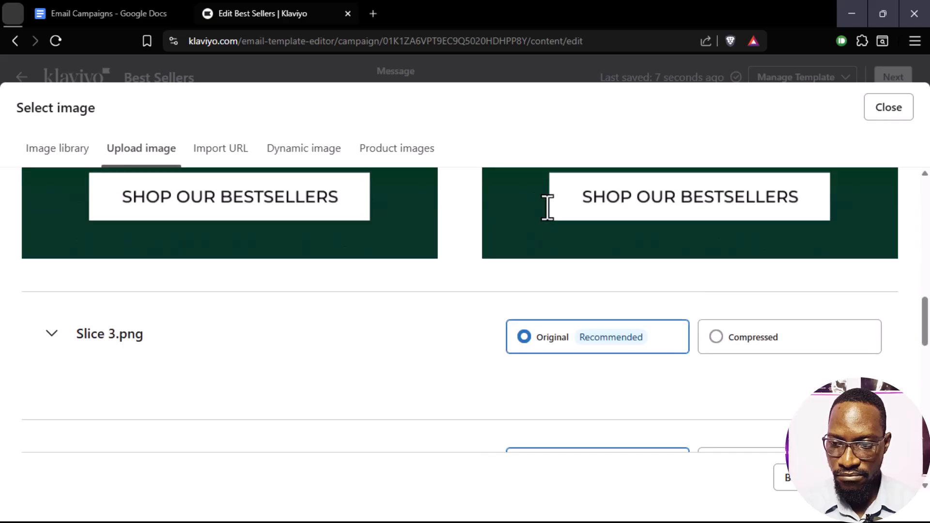
scroll(544, 205, down, 12)
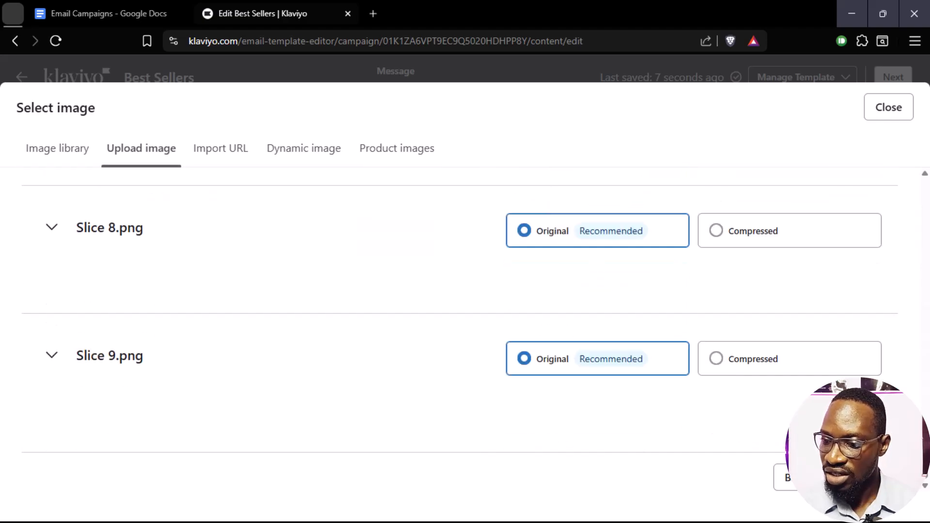
click(861, 477)
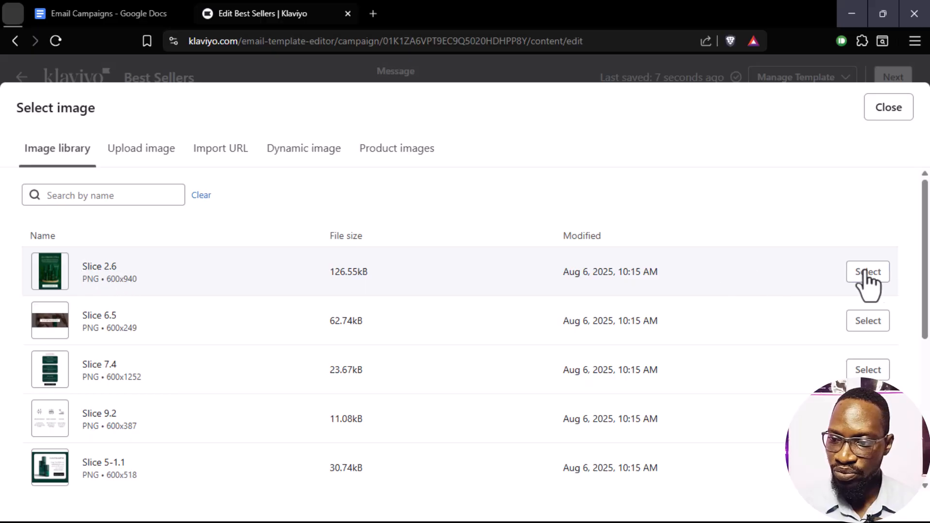
click(879, 274)
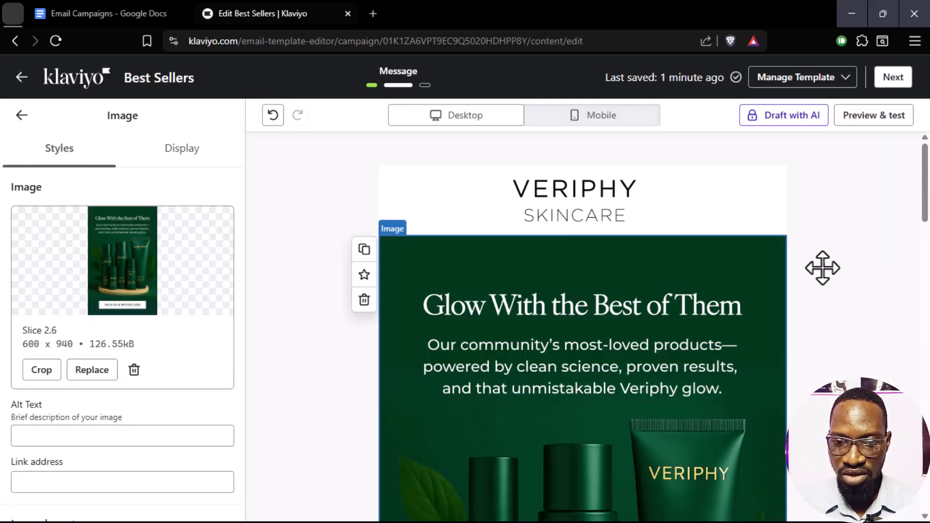
Replace the next placeholder image block below the hero with Slice 3.6 from the image library
scroll(605, 459, down, 5)
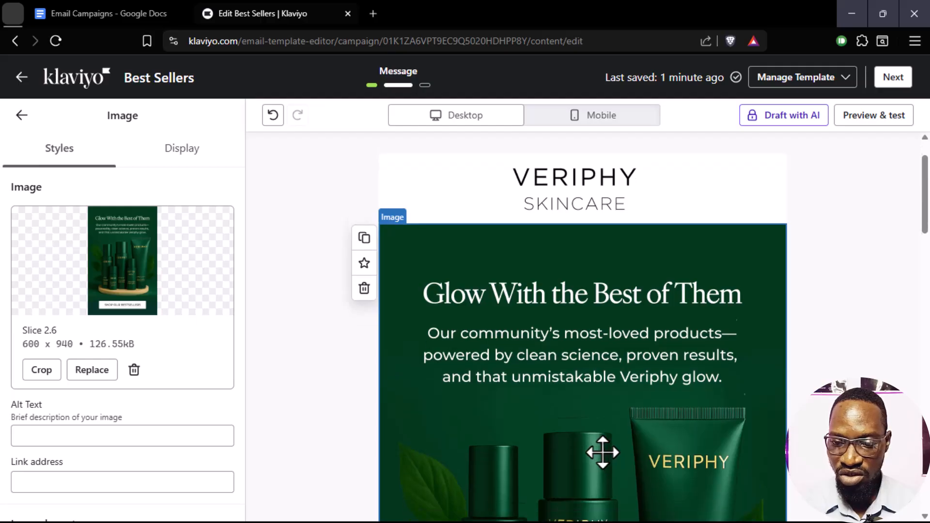
scroll(609, 437, down, 8)
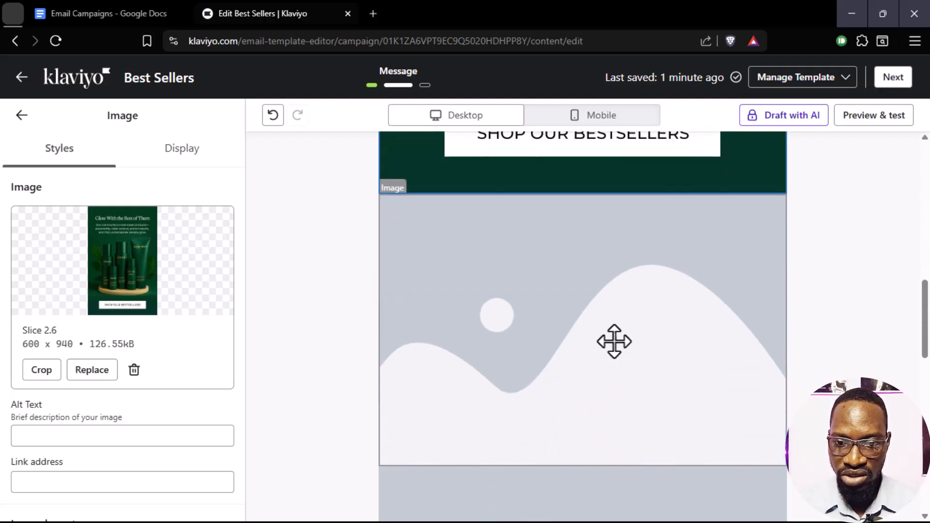
click(614, 341)
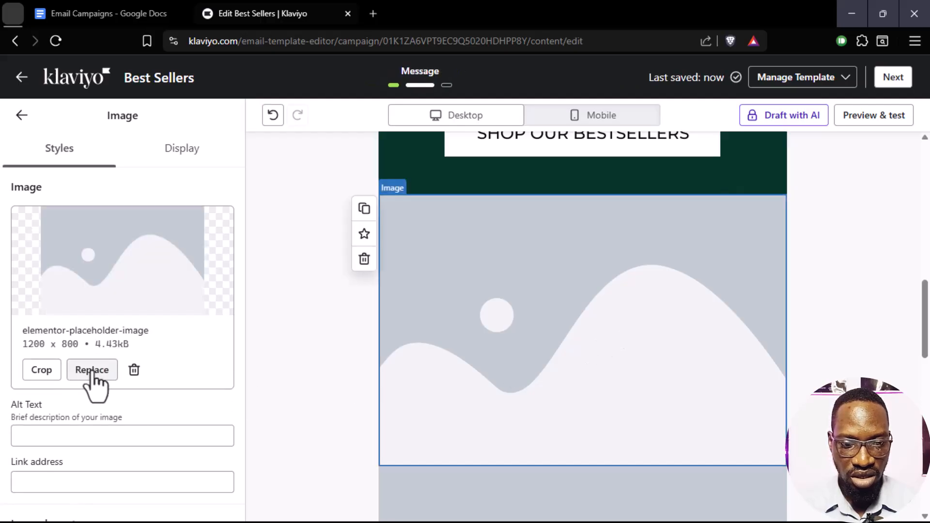
click(92, 371)
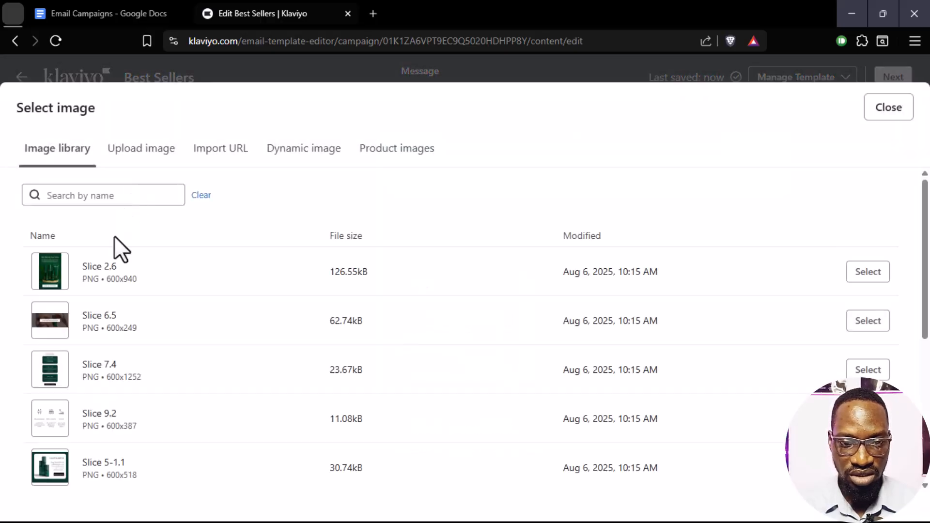
scroll(117, 406, down, 1)
scroll(115, 406, down, 1)
scroll(115, 408, down, 2)
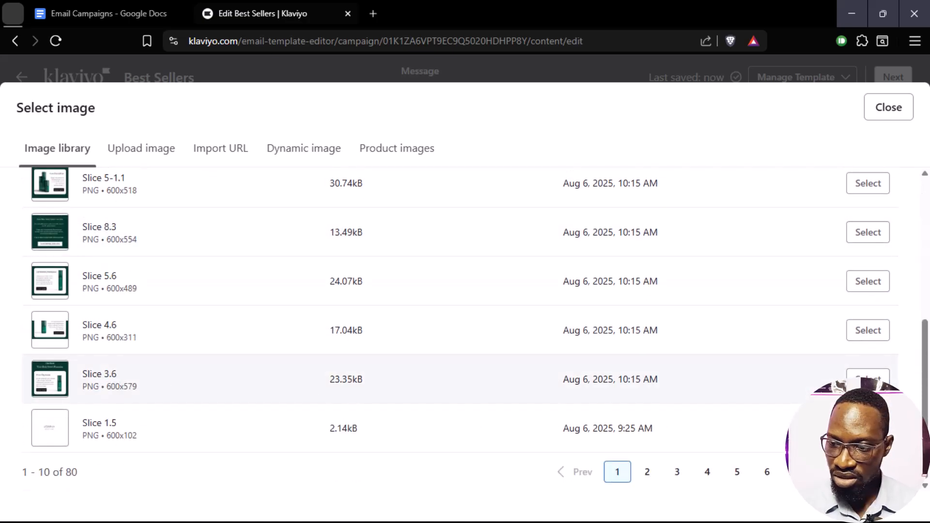
click(867, 379)
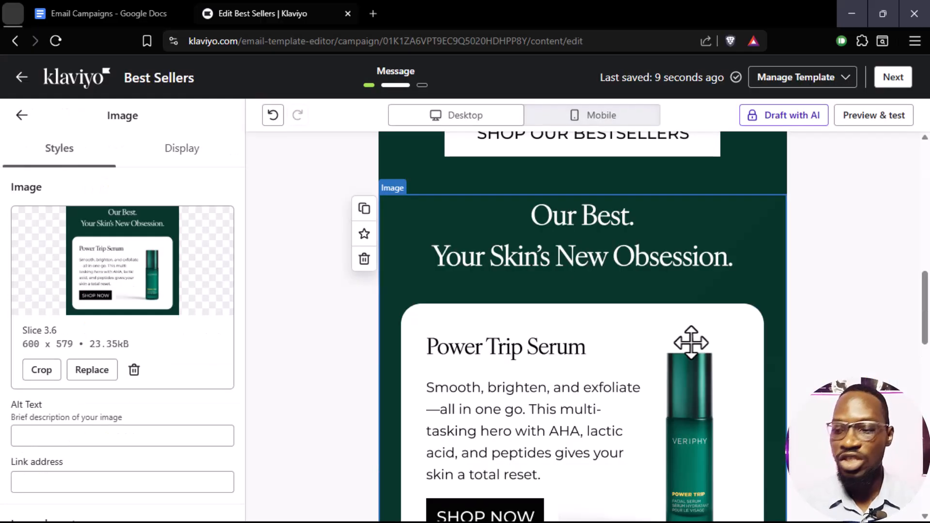
Scroll through the email to review the placed slice images
scroll(664, 339, down, 1)
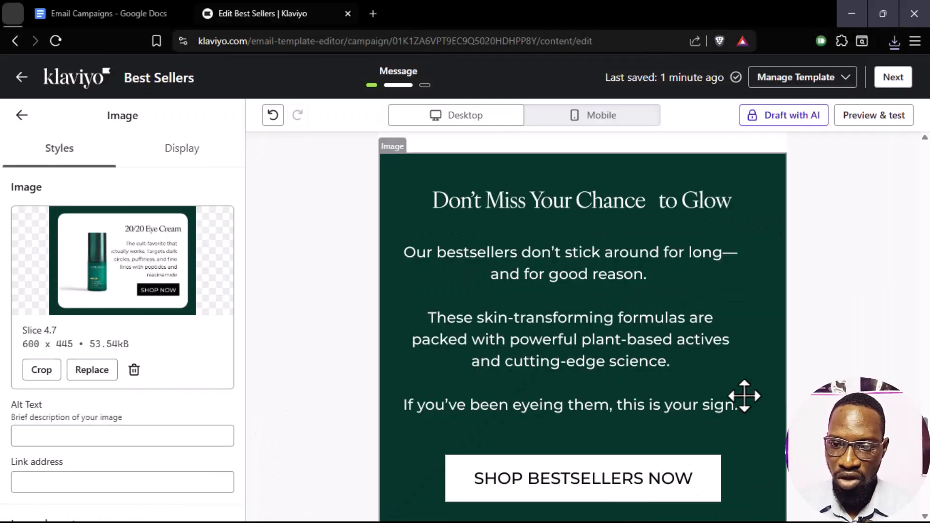
scroll(743, 394, up, 10)
scroll(743, 394, up, 10)
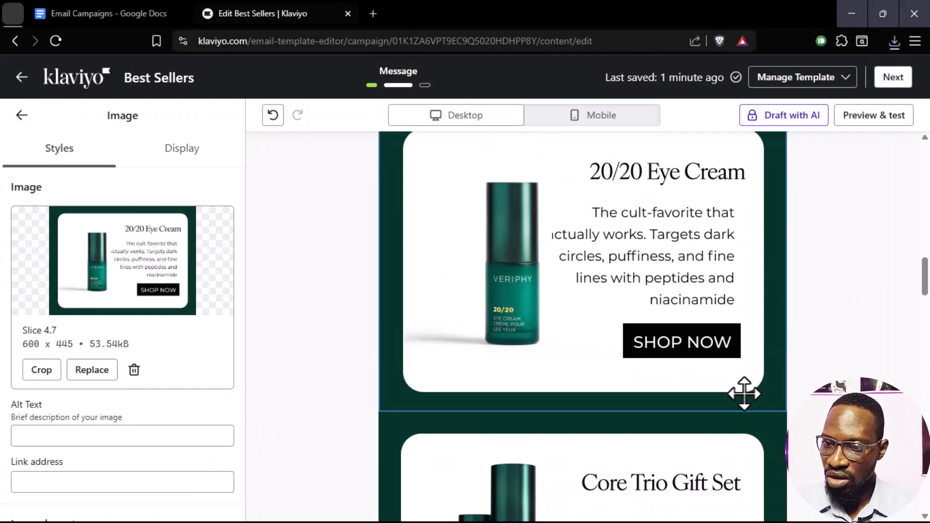
scroll(744, 394, up, 8)
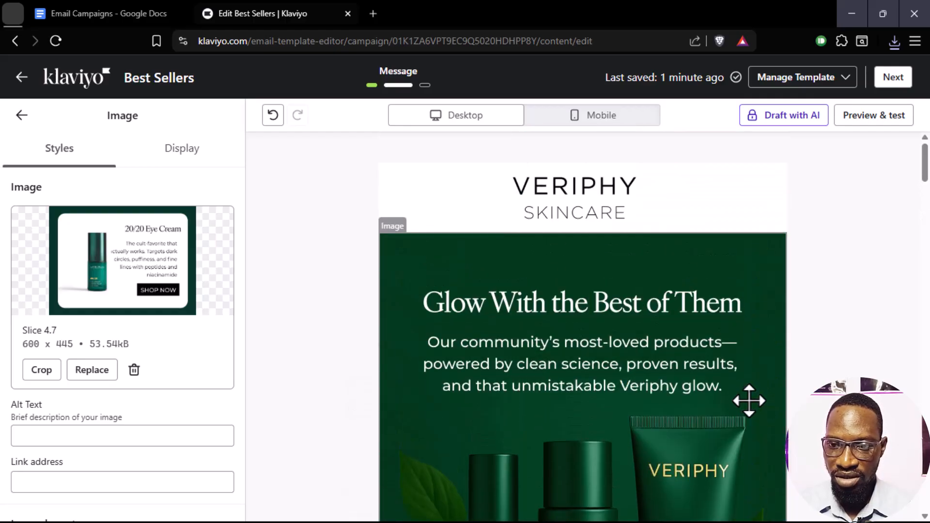
scroll(745, 396, down, 12)
scroll(750, 401, down, 12)
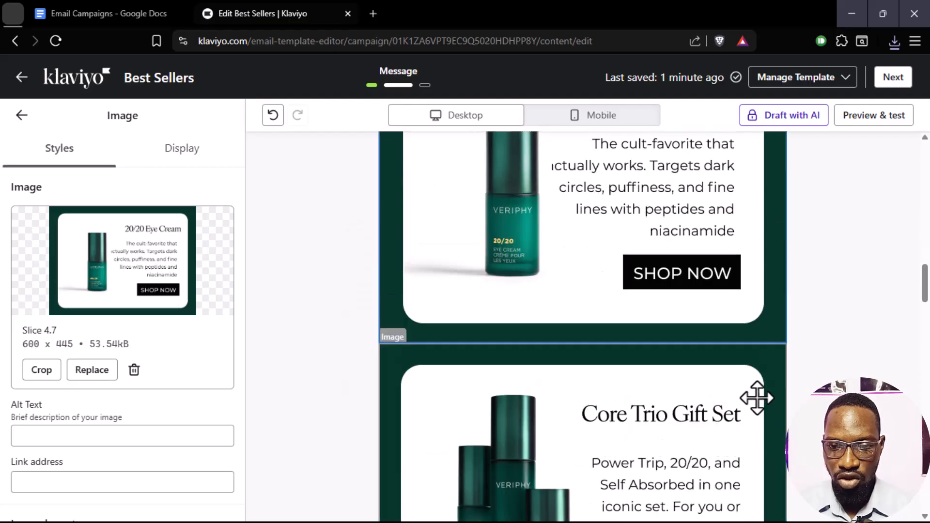
scroll(757, 398, down, 5)
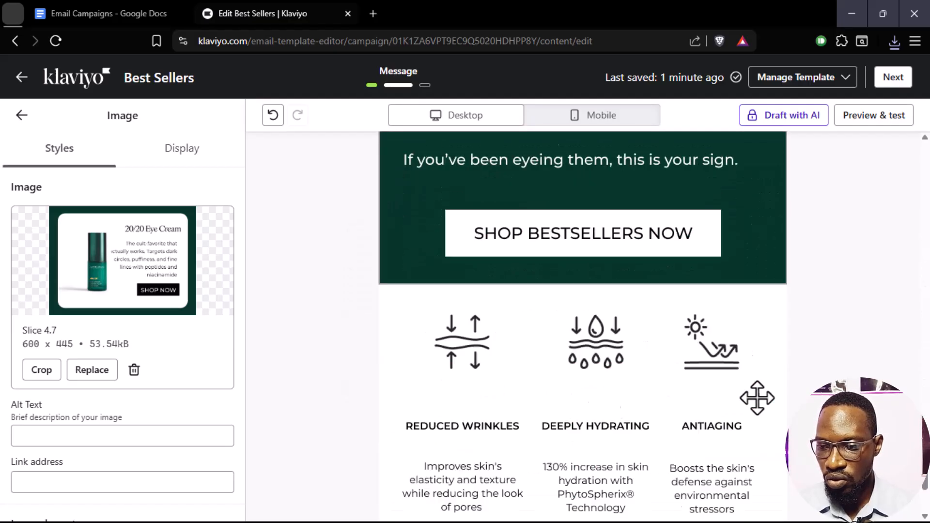
scroll(758, 398, up, 15)
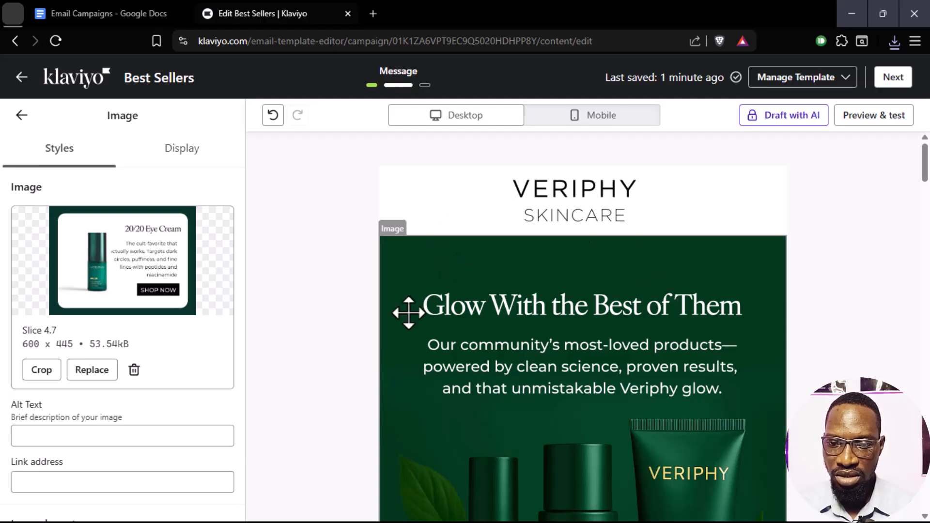
scroll(508, 339, down, 6)
scroll(509, 341, up, 3)
scroll(509, 342, up, 4)
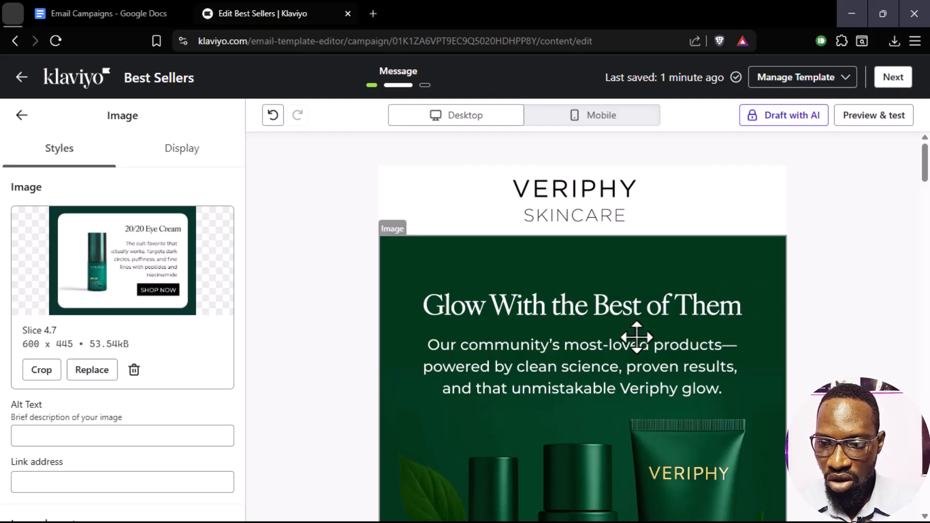
scroll(637, 334, down, 3)
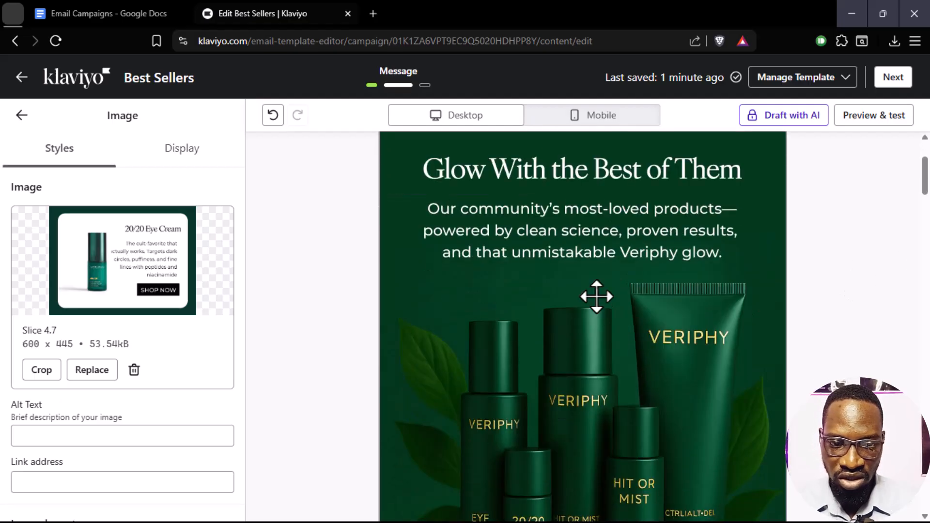
Set the hero image's alt text to the header copy "Glow With the Best of Them" from the Google Doc
click(596, 297)
scroll(97, 434, down, 5)
scroll(96, 433, up, 1)
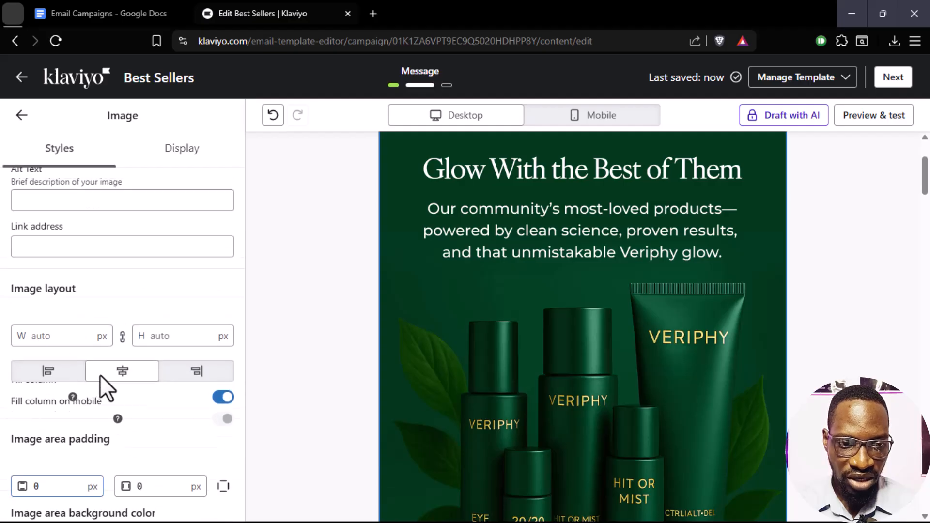
click(85, 232)
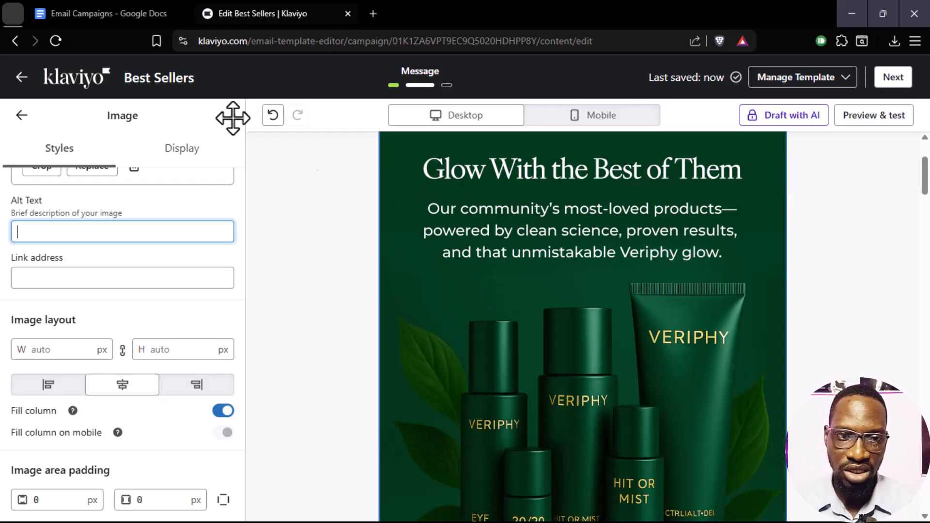
click(142, 13)
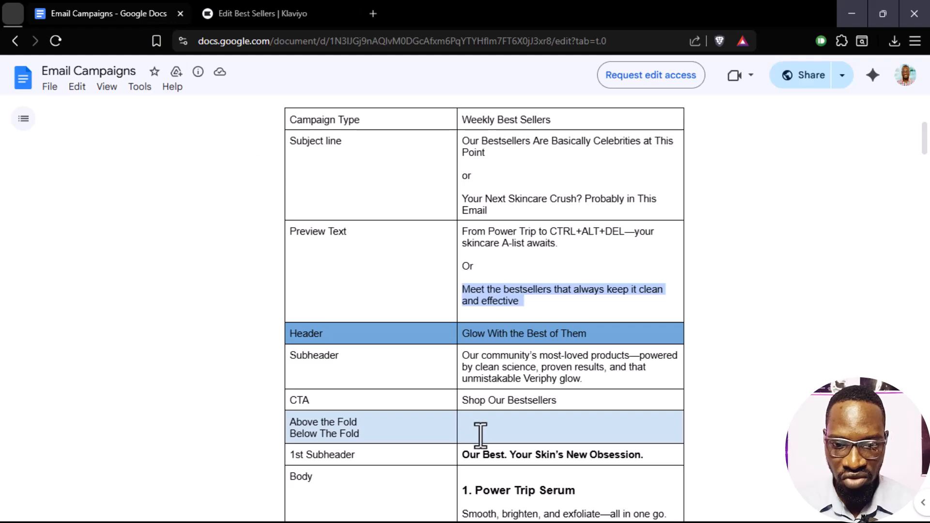
click(509, 339)
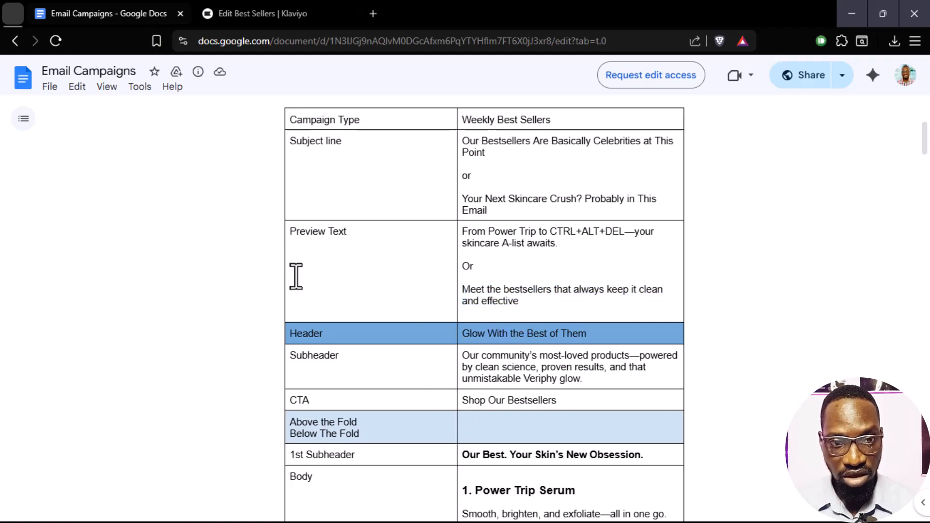
click(290, 12)
click(137, 227)
text(With)
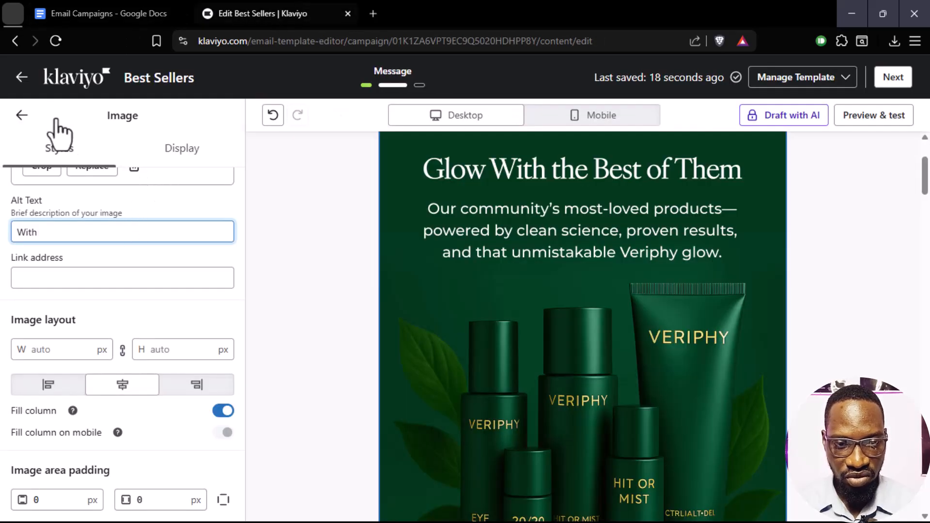
click(121, 13)
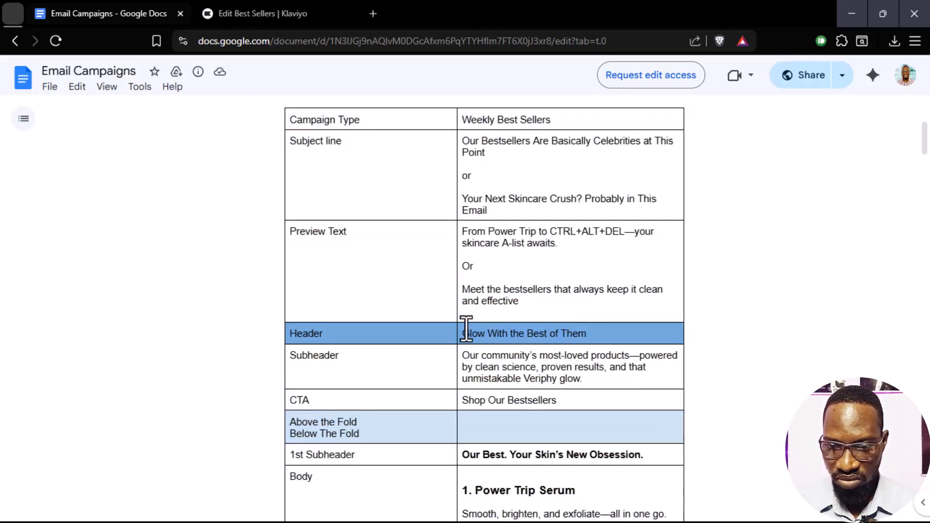
click(226, 14)
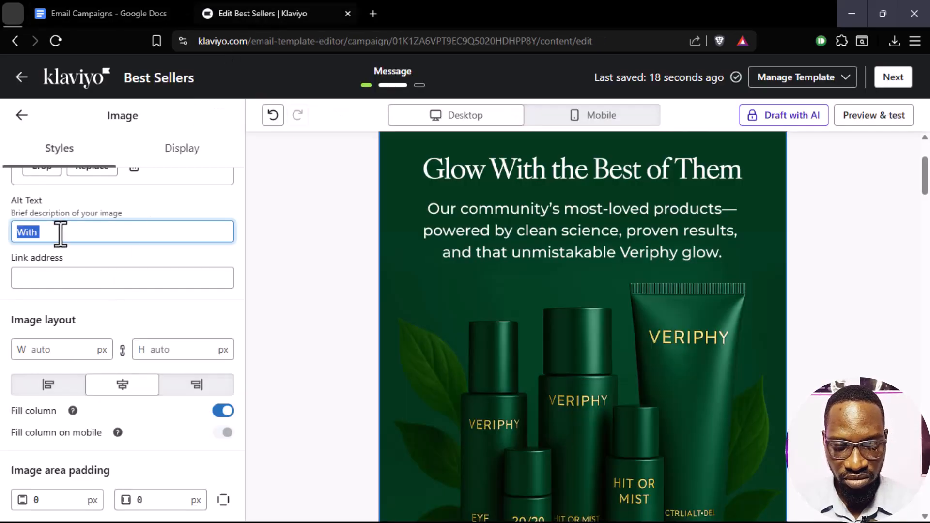
text(Glow With the Best of Them)
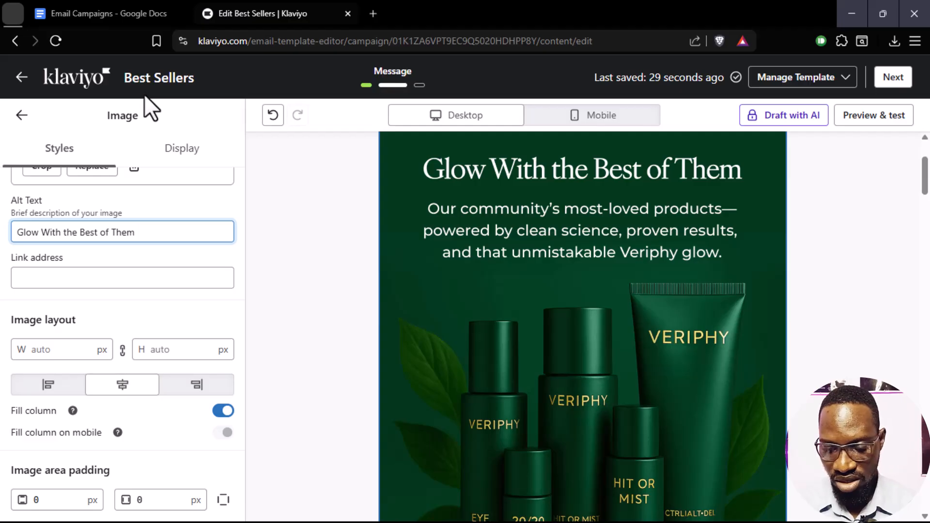
Append the doc's subheader copy to the hero image's alt text
click(130, 13)
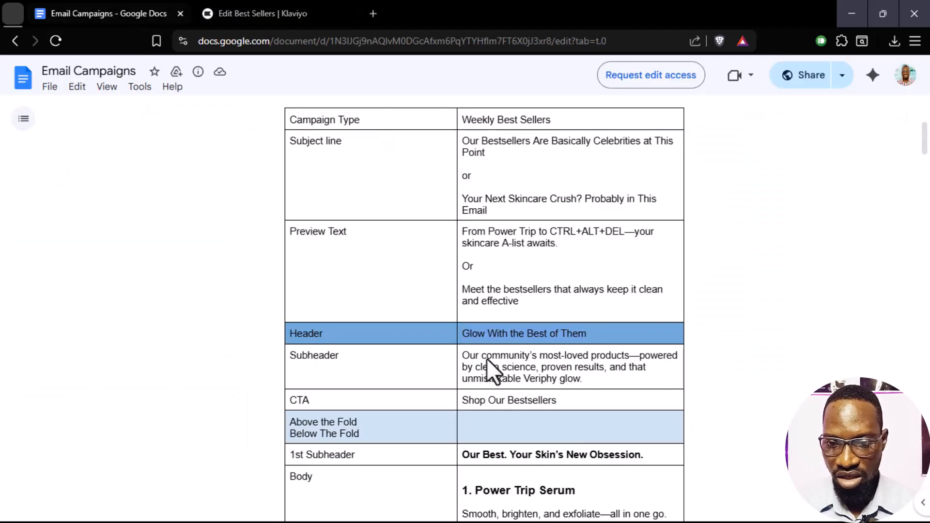
drag(464, 357, 588, 383)
key(ctrl+c)
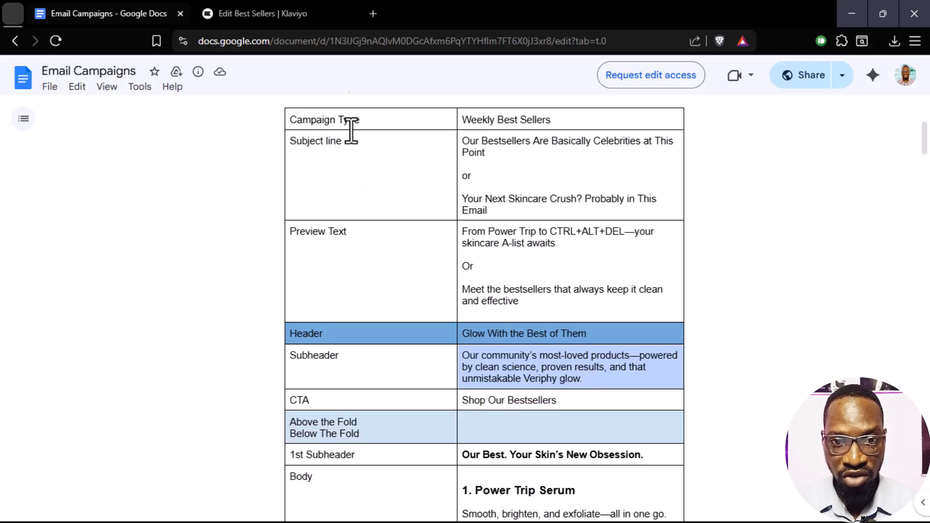
click(300, 17)
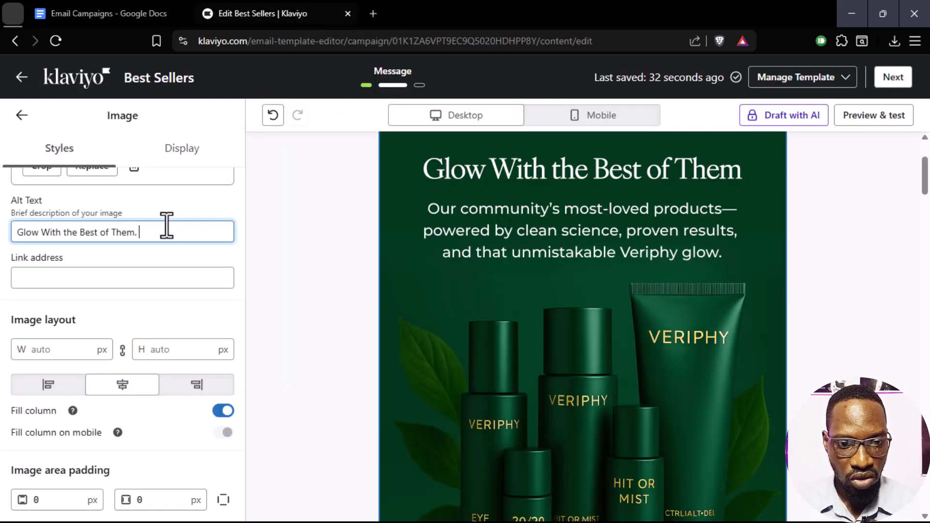
key(ctrl+v)
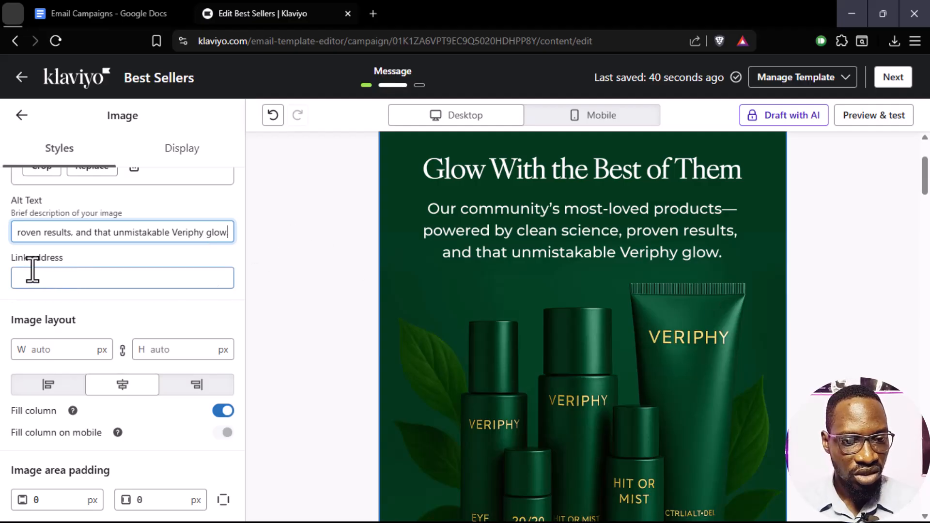
click(83, 284)
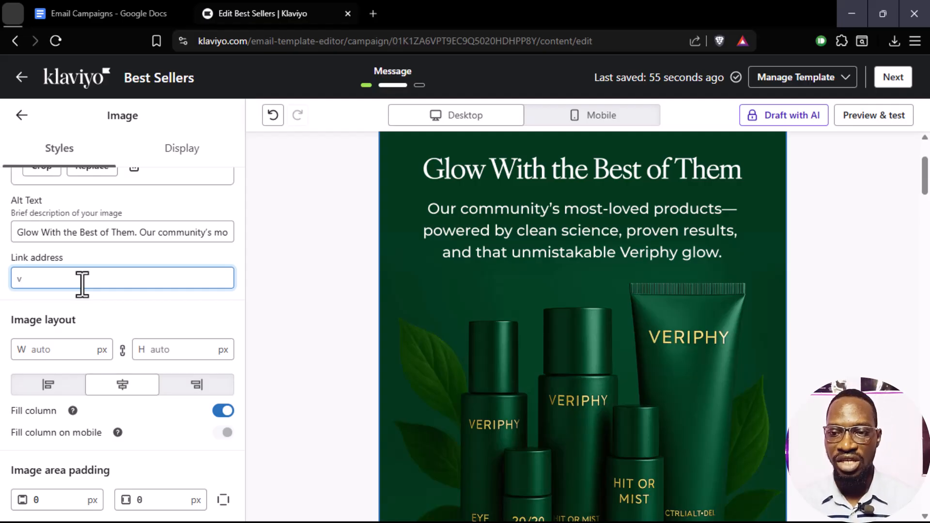
text(v)
scroll(650, 409, down, 4)
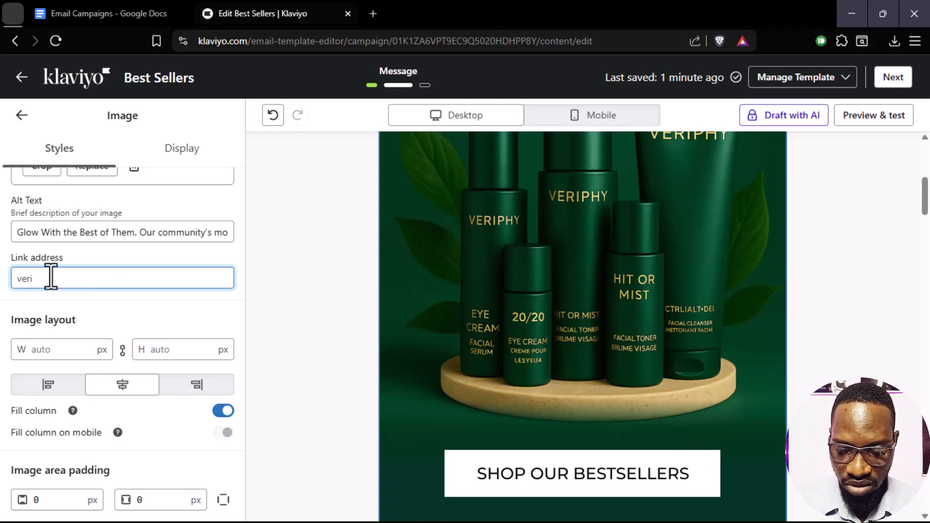
text(eriphyskinscare.com/bestsellers)
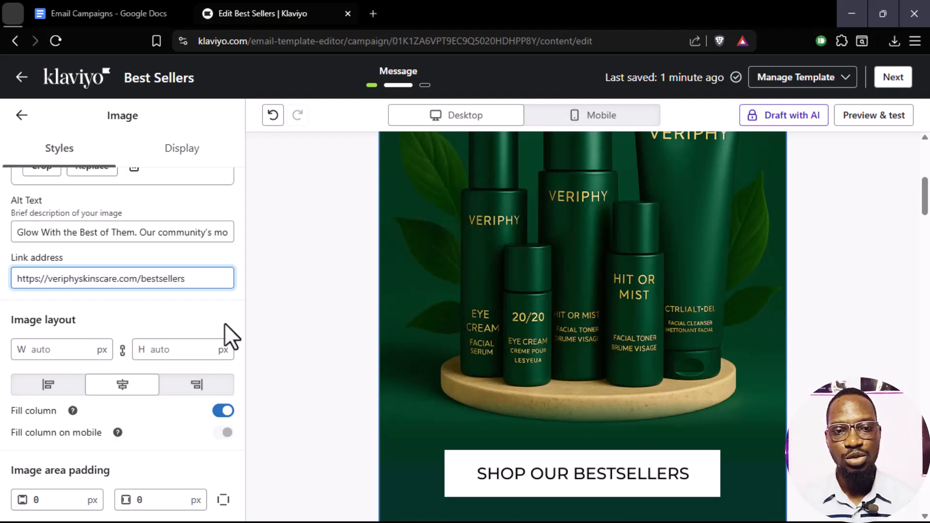
click(504, 334)
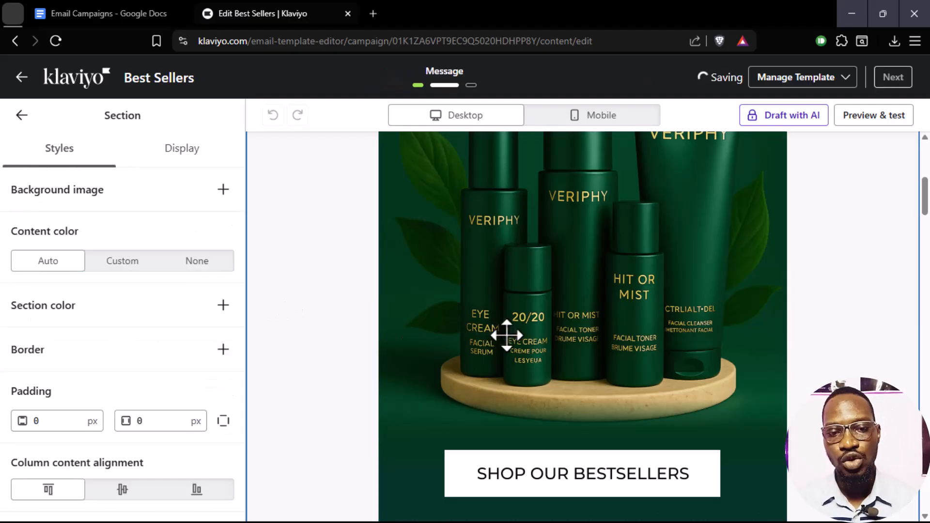
Scroll through the whole email to review the layout and content
scroll(506, 333, up, 4)
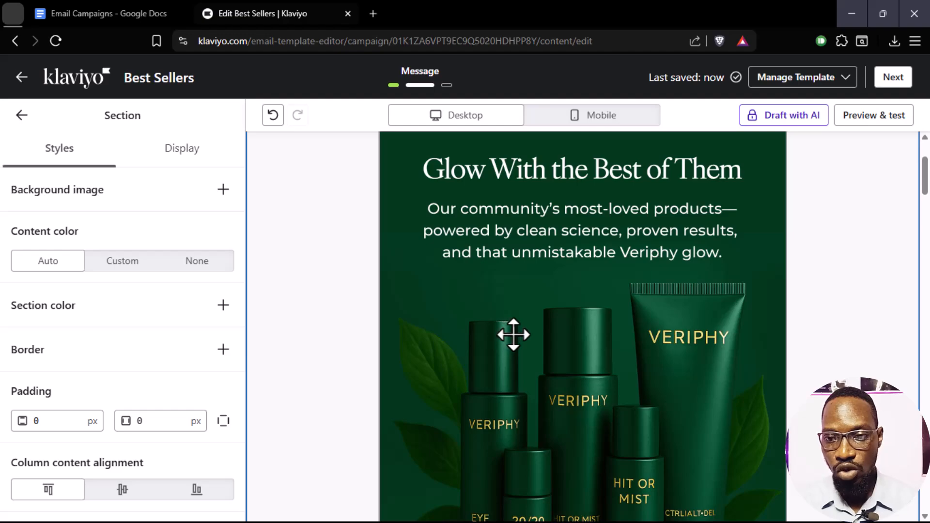
scroll(514, 335, up, 3)
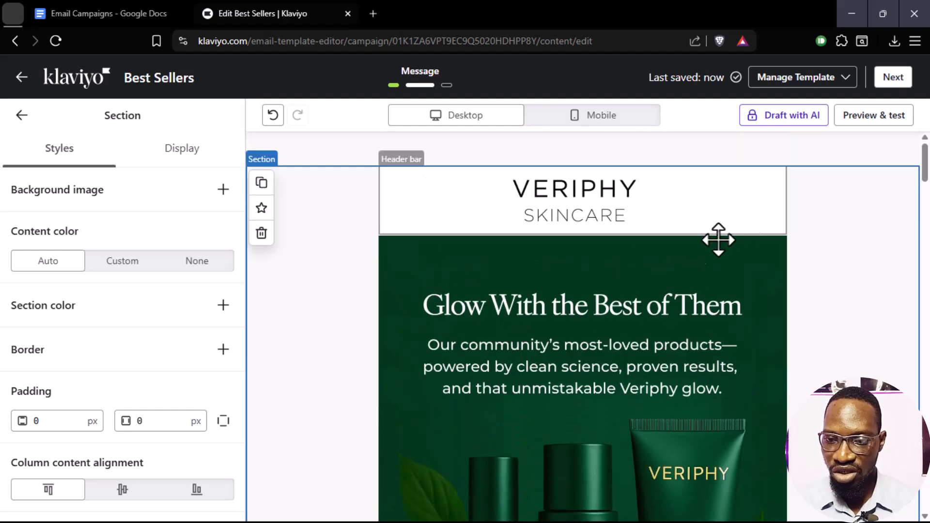
scroll(708, 246, down, 15)
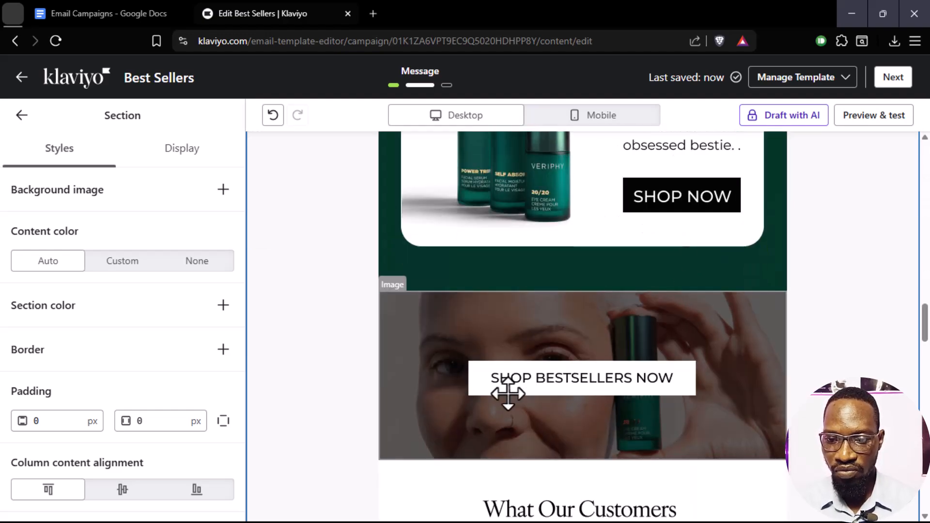
scroll(565, 357, down, 6)
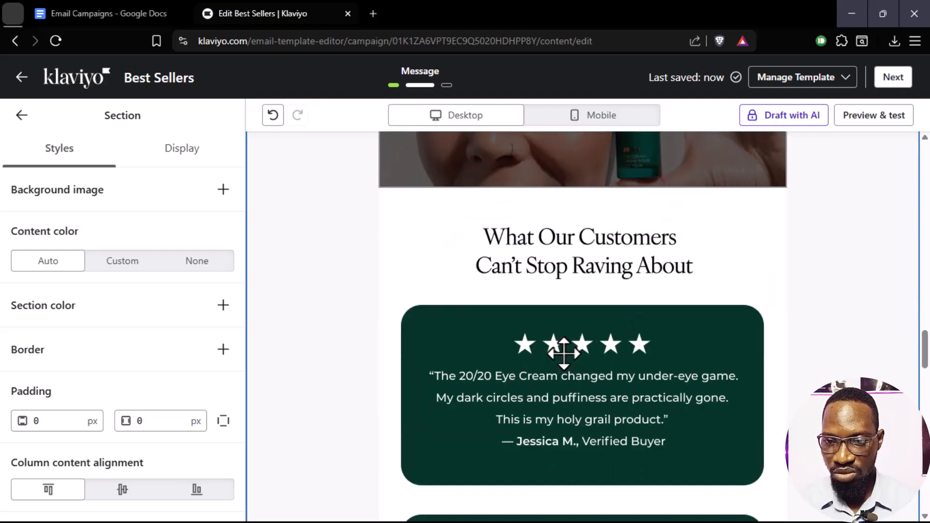
scroll(564, 354, up, 9)
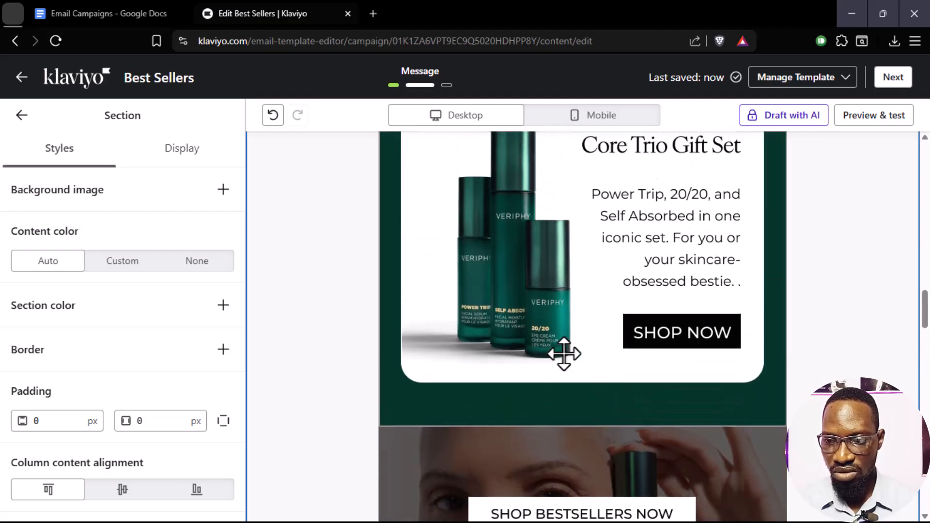
scroll(564, 353, up, 20)
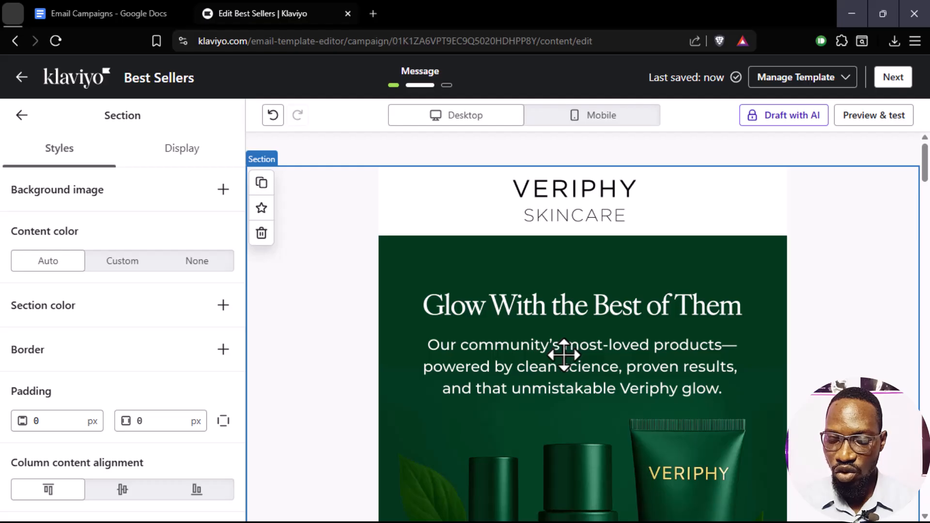
scroll(564, 354, down, 6)
scroll(564, 354, down, 10)
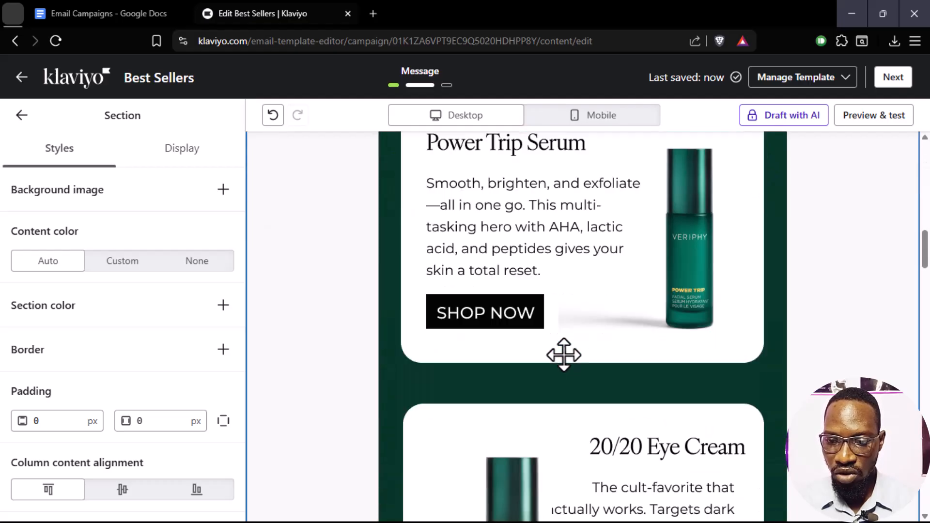
scroll(562, 353, up, 7)
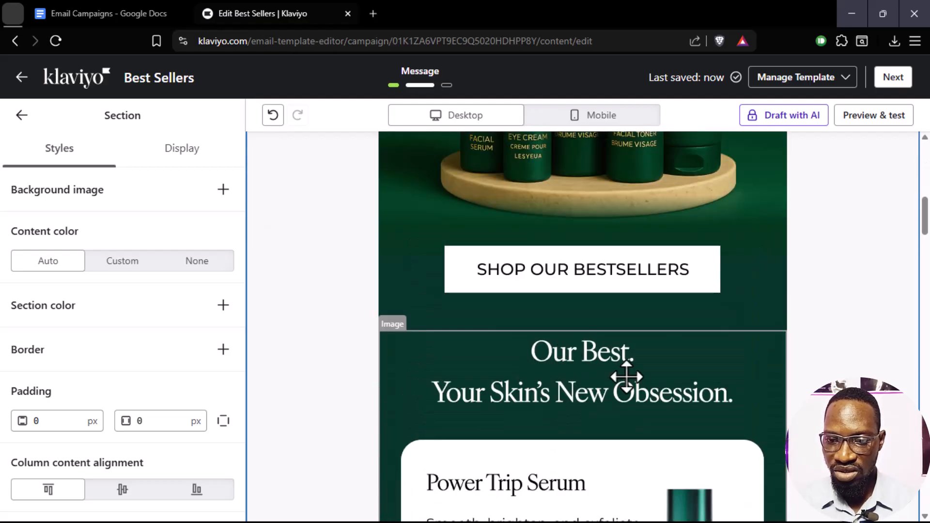
scroll(623, 376, down, 15)
scroll(623, 376, up, 3)
scroll(623, 376, up, 3)
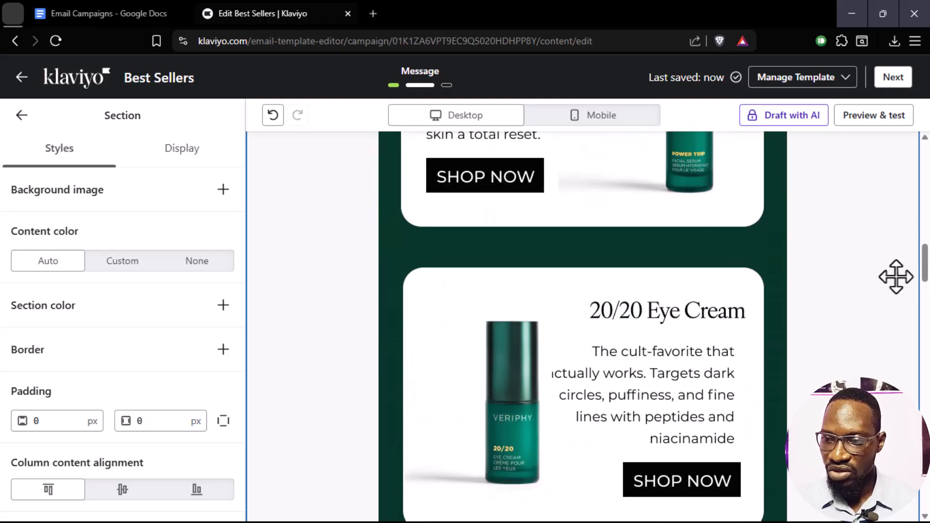
scroll(923, 260, up, 6)
scroll(730, 266, down, 3)
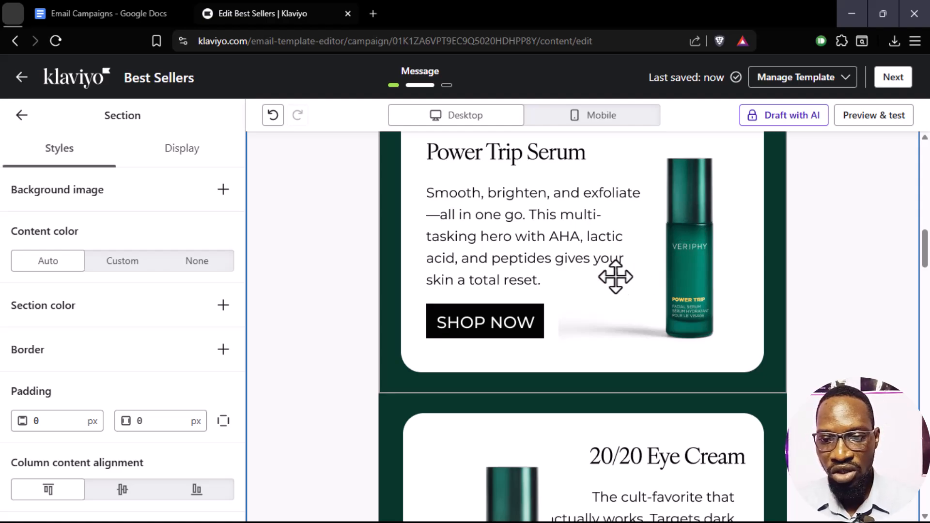
scroll(615, 276, down, 5)
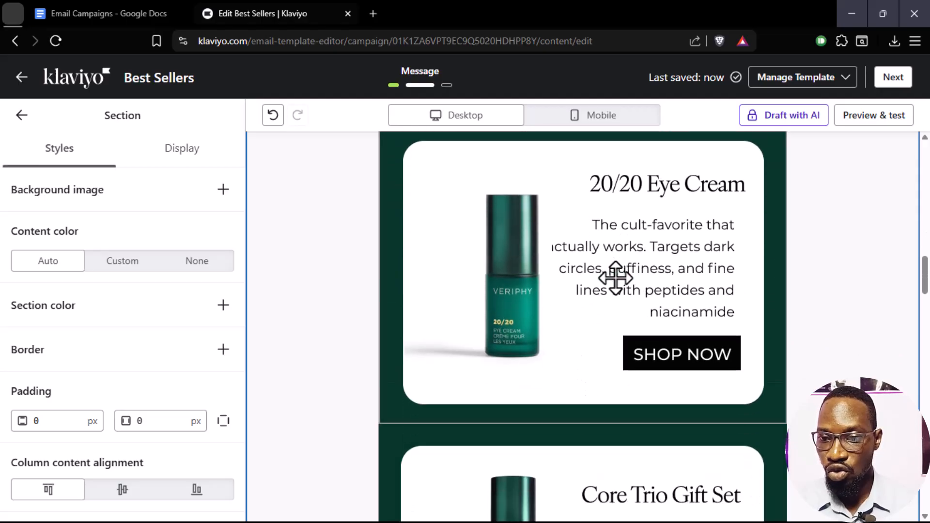
scroll(615, 276, down, 5)
scroll(614, 280, down, 6)
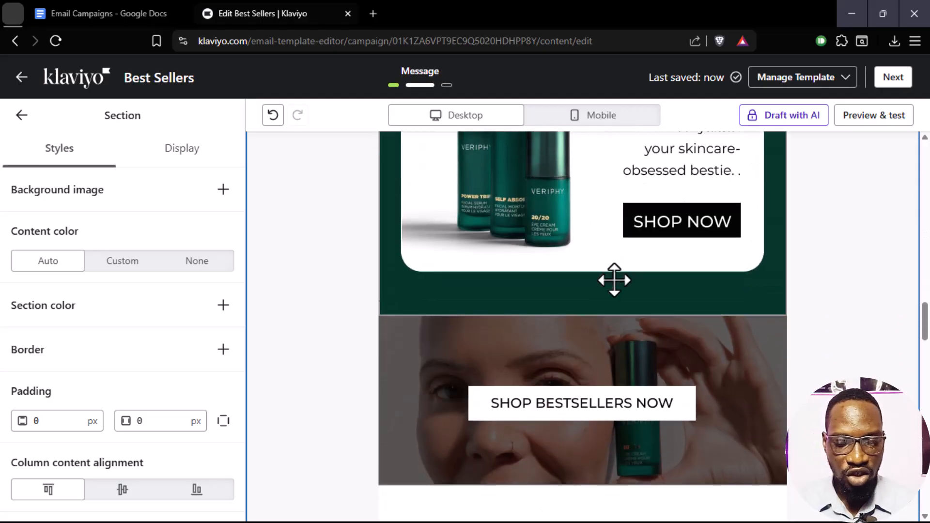
scroll(614, 280, up, 4)
scroll(614, 280, down, 15)
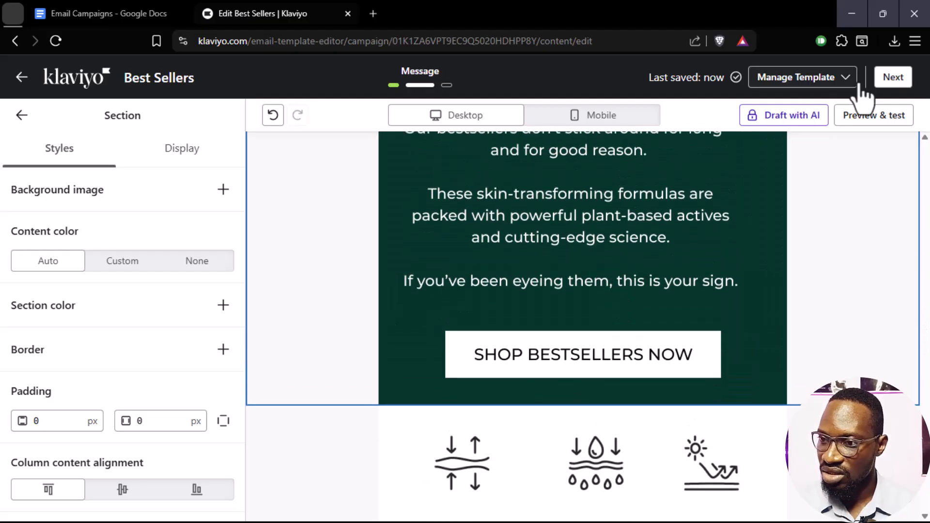
Continue to the campaign's email message settings and create an A/B test
click(900, 79)
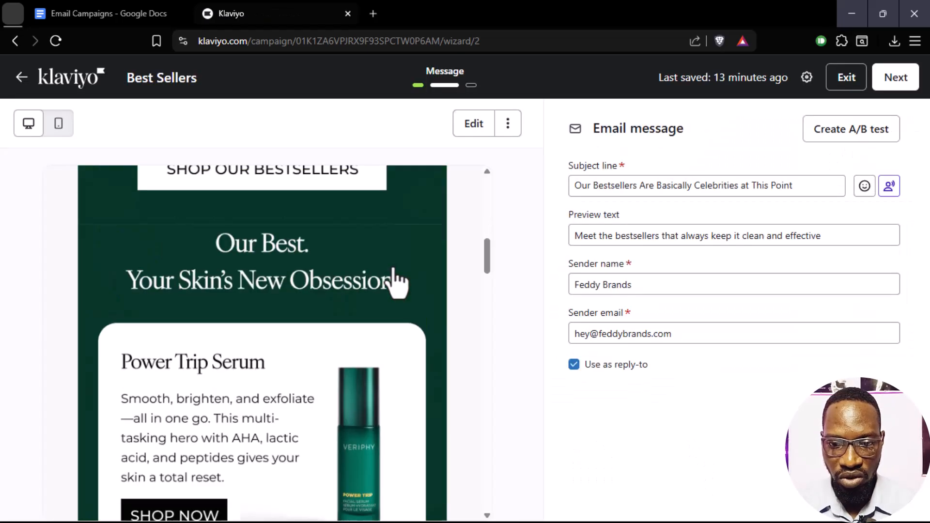
scroll(397, 283, down, 15)
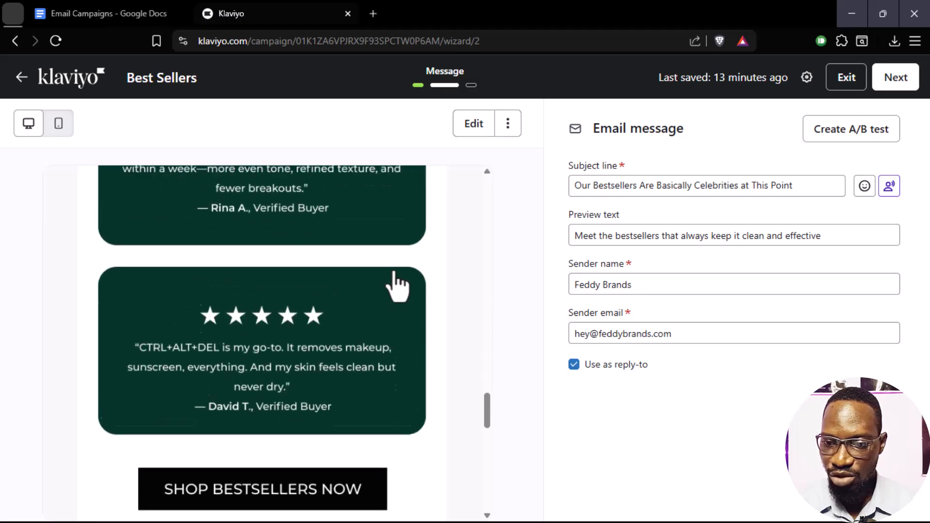
scroll(397, 285, up, 10)
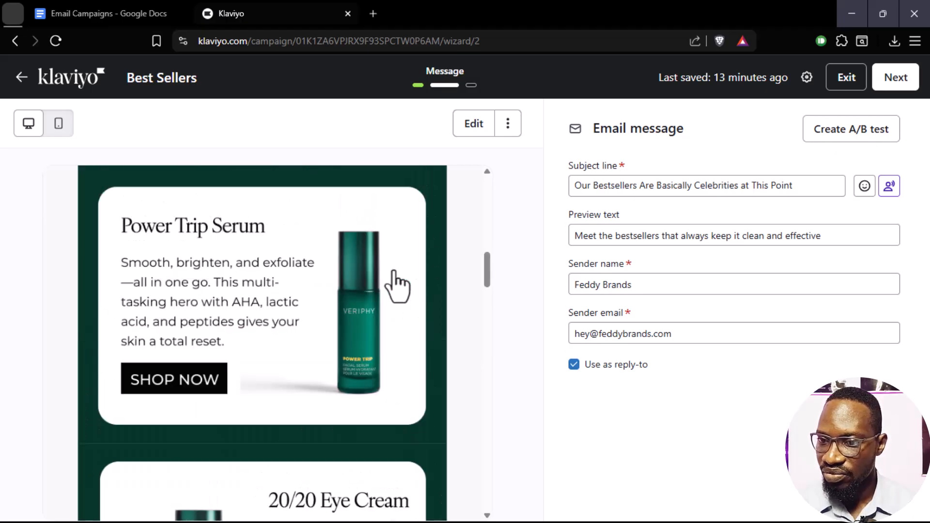
click(849, 140)
click(848, 141)
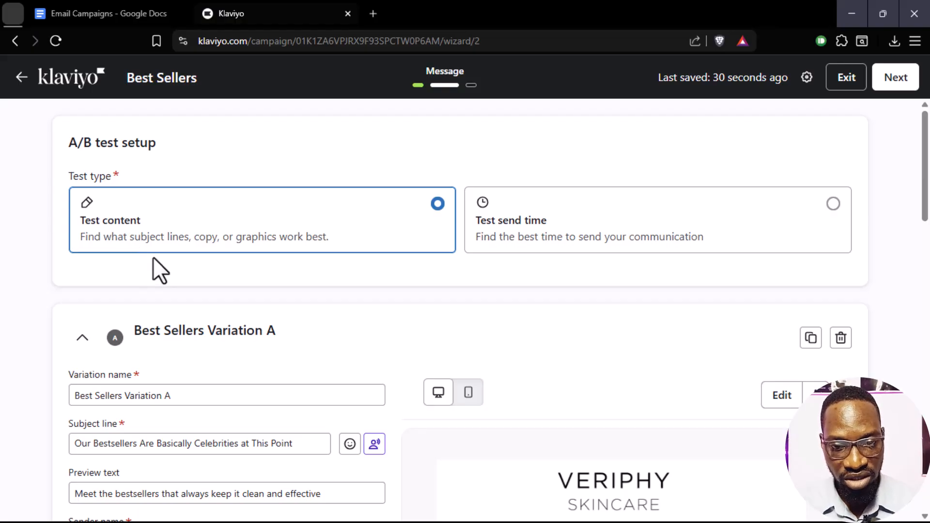
Rename the two test variations to Variation A and Variation B
scroll(205, 270, down, 4)
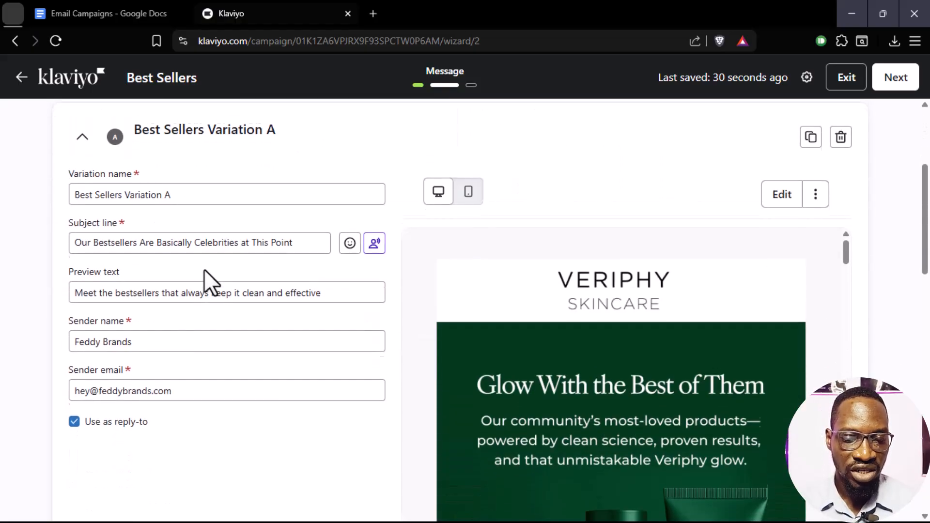
click(110, 192)
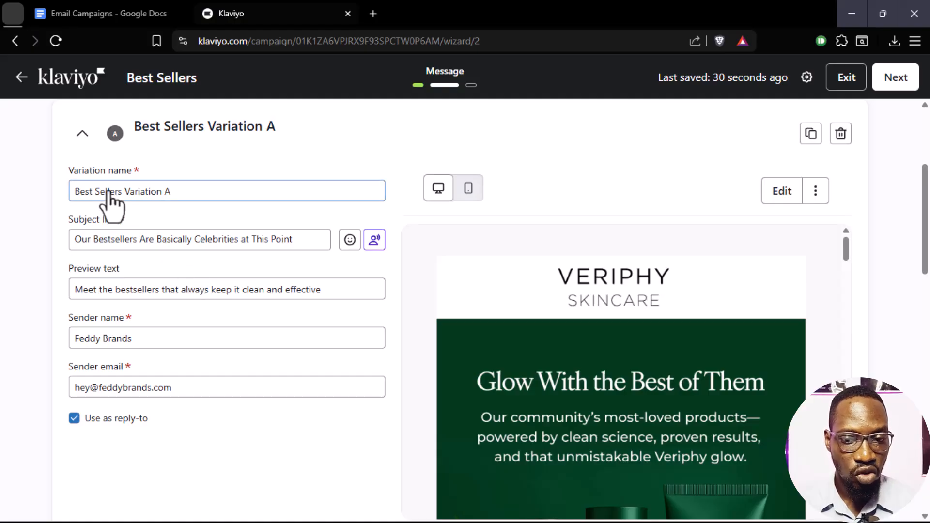
drag(121, 192, 21, 173)
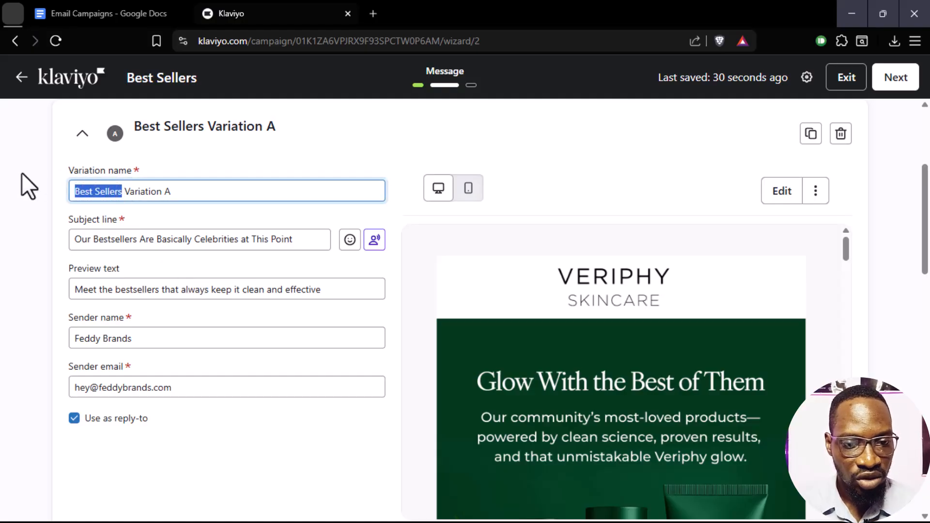
key(BackSpace)
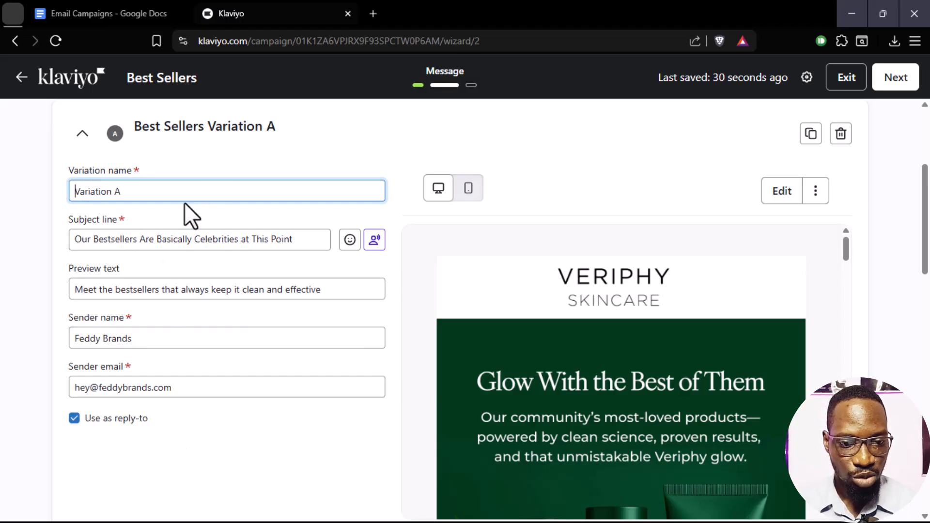
scroll(198, 382, down, 20)
scroll(197, 373, up, 10)
drag(119, 227, 68, 223)
key(BackSpace)
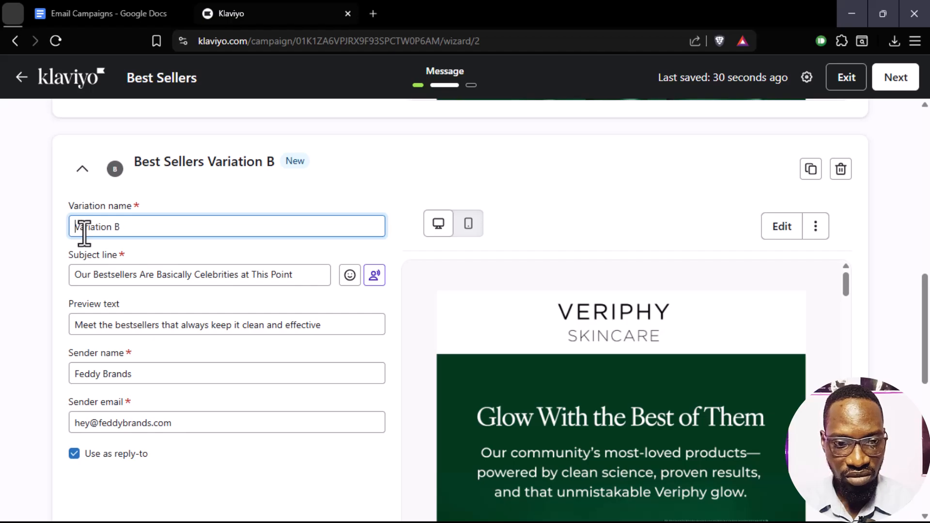
Copy the doc's second subject line into Variation B's subject line: "Your Next Skincare Crush? Probably in This Email"
click(125, 14)
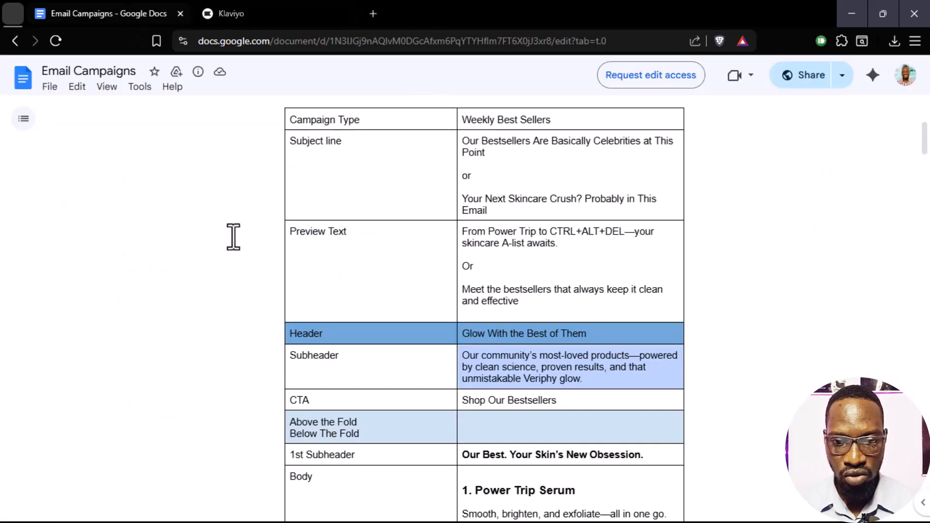
click(495, 255)
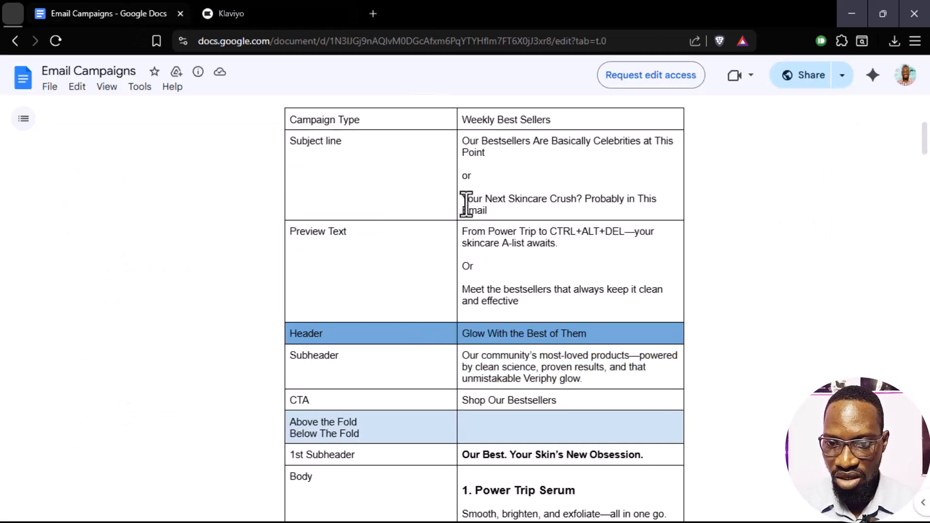
drag(462, 203, 499, 211)
key(ctrl+c)
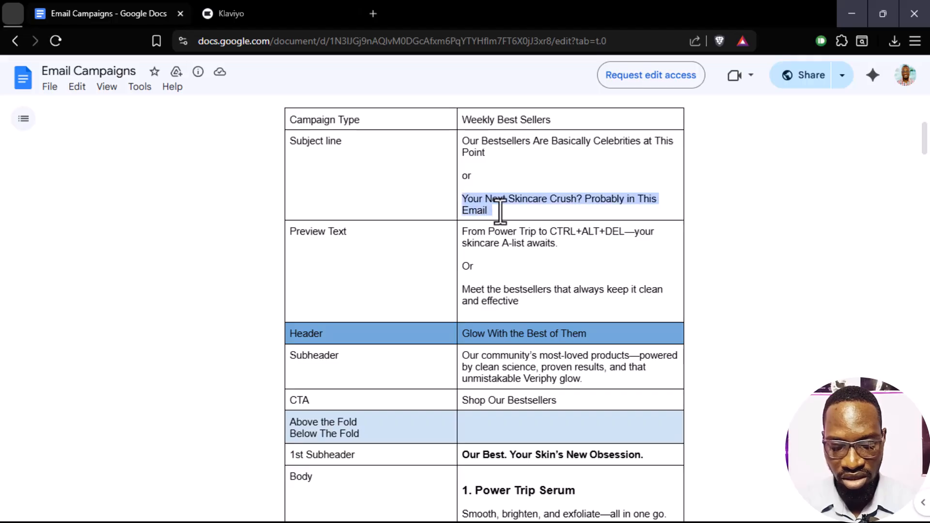
click(242, 13)
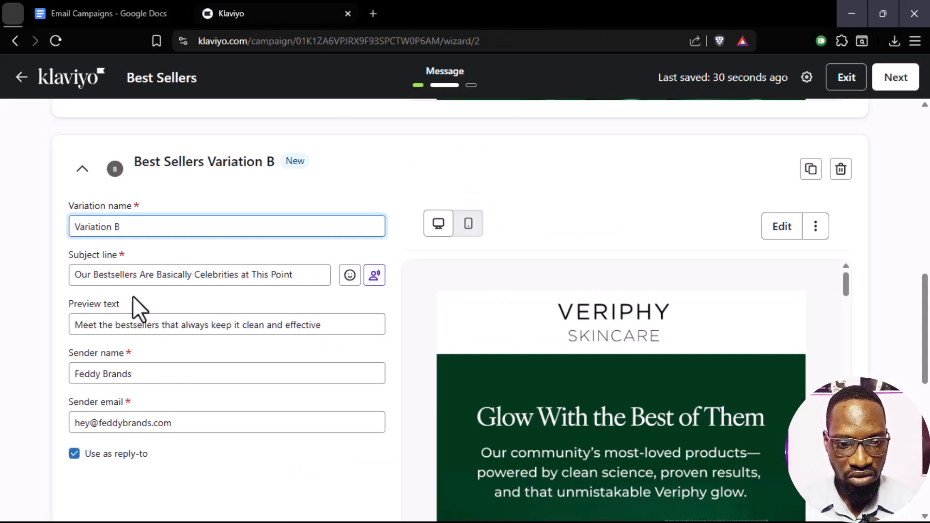
click(145, 275)
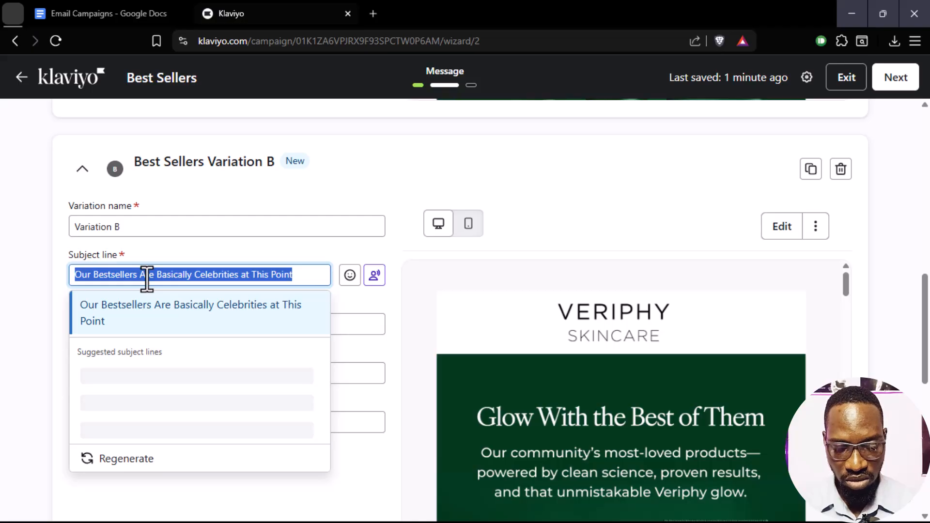
key(ctrl+v)
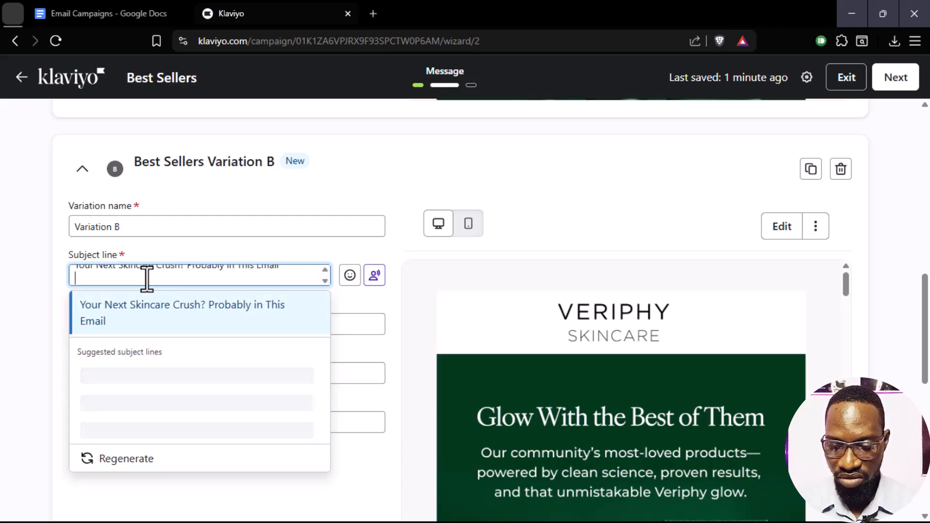
key(BackSpace)
Copy the doc's first preview text into Variation B's preview text: "From Power Trip to CTRL+ALT+DEL—your skincare A-list awaits."
click(144, 8)
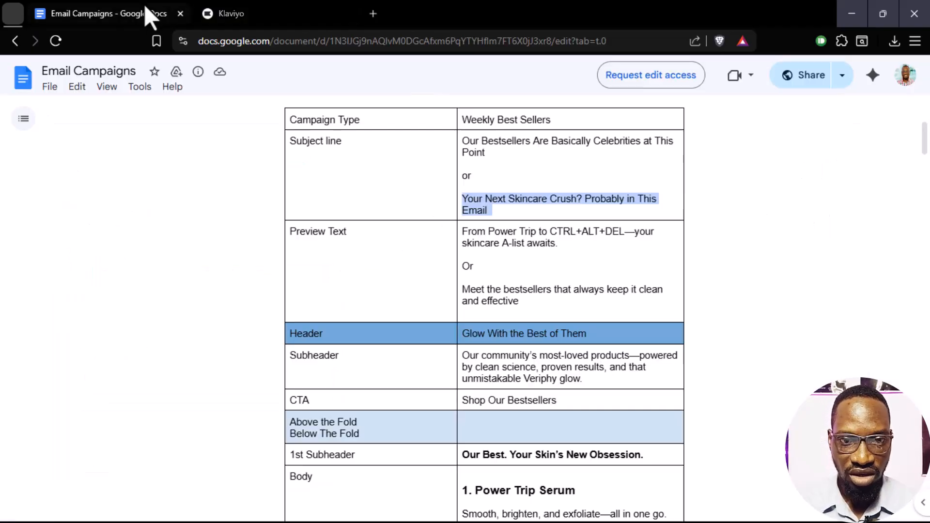
drag(560, 244, 460, 228)
key(ctrl+c)
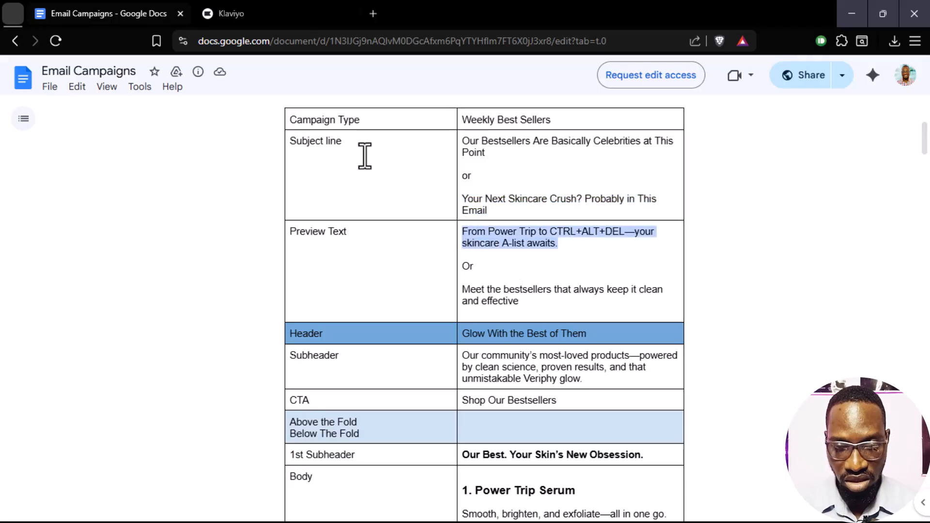
click(273, 7)
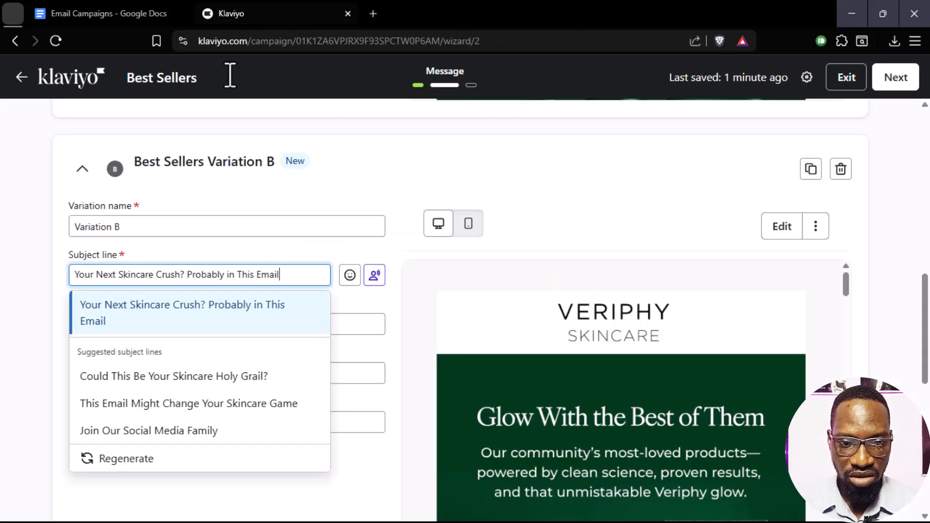
click(396, 249)
double_click(208, 323)
key(ctrl+a)
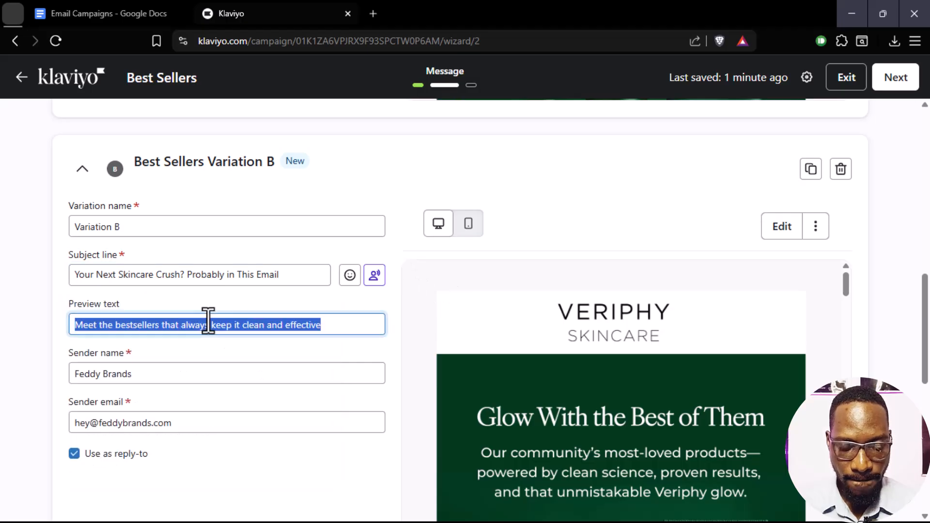
key(ctrl+v)
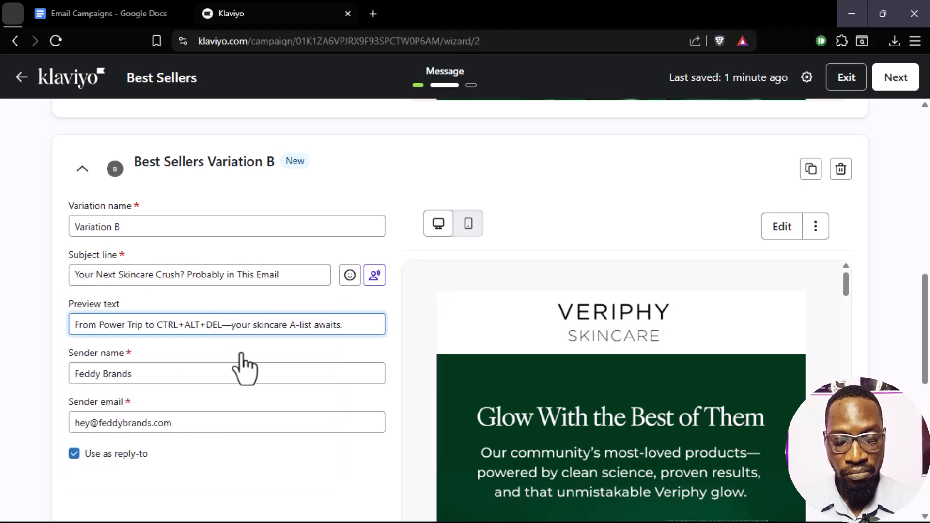
Set the content test size to 30% of recipients with a 6 hours test duration
scroll(243, 360, down, 7)
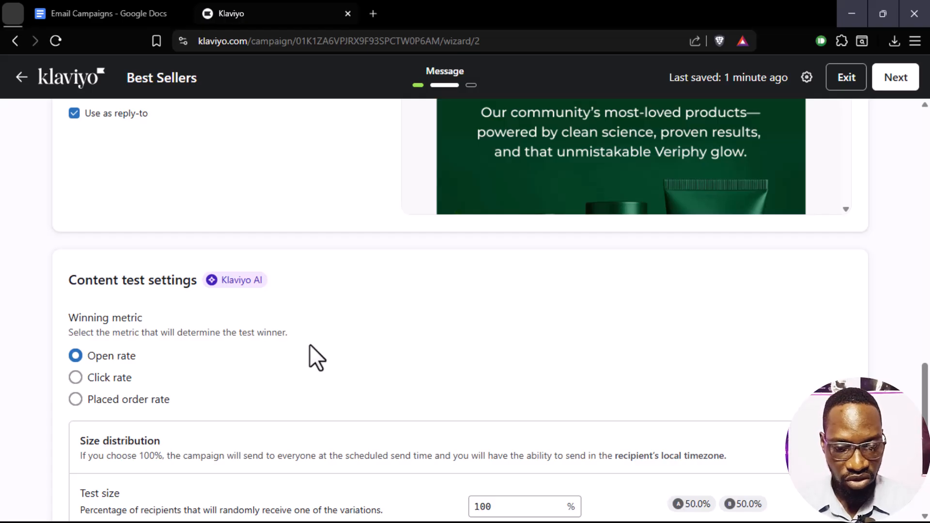
scroll(313, 345, down, 3)
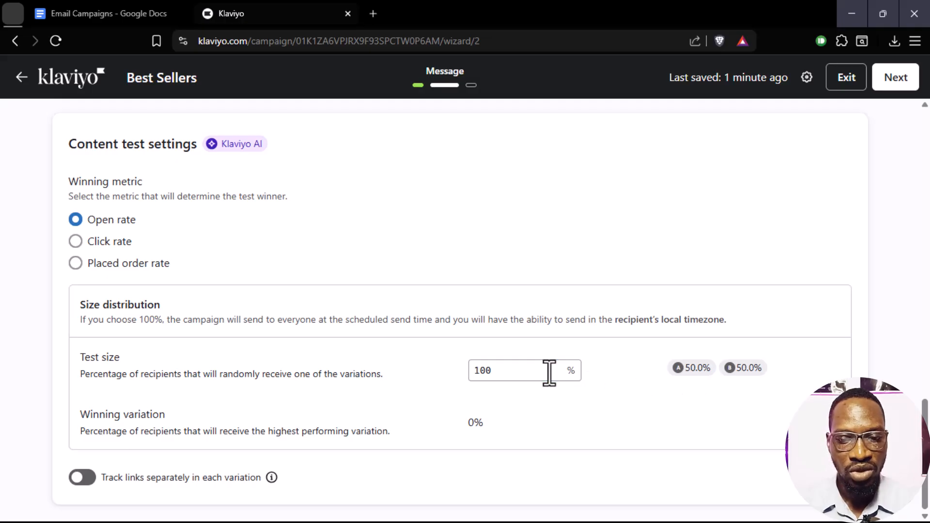
drag(512, 373, 464, 370)
text(30)
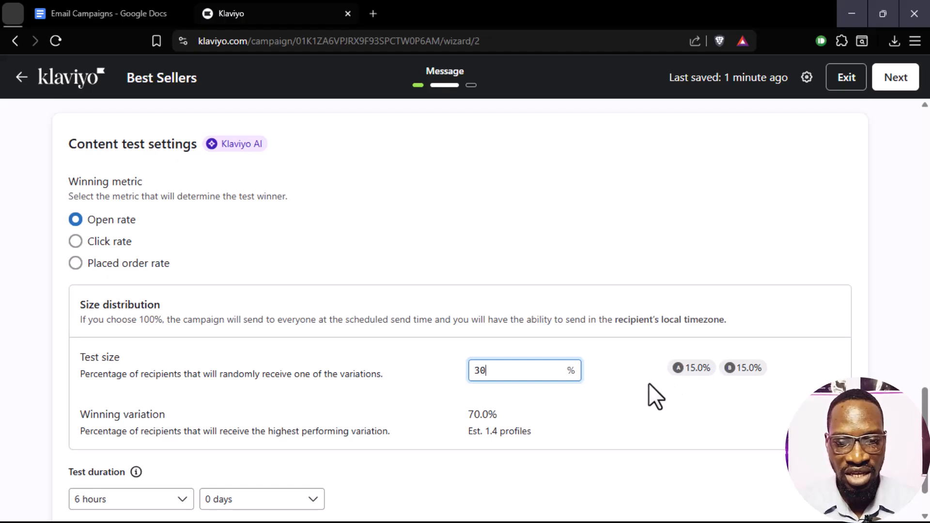
scroll(660, 385, down, 1)
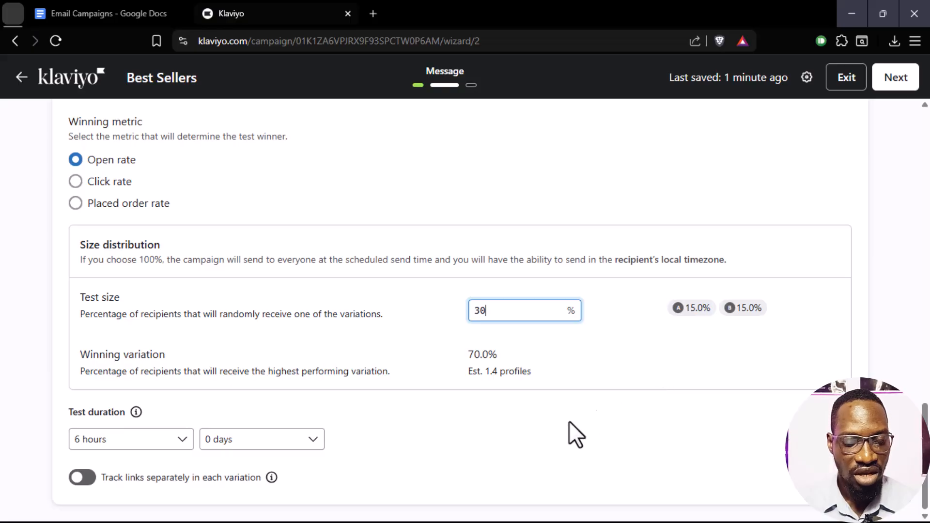
click(180, 445)
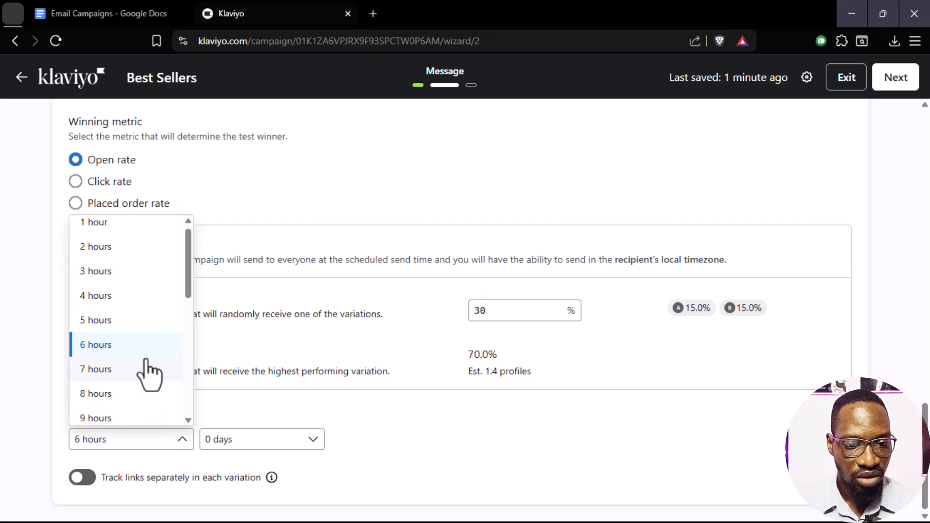
click(131, 348)
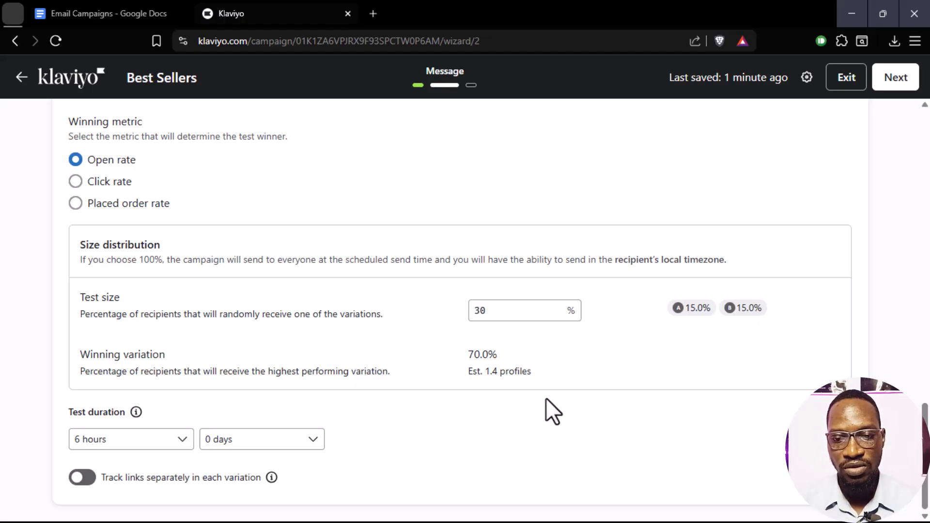
Continue to the campaign review and look over the A/B testing and variation summaries
click(897, 90)
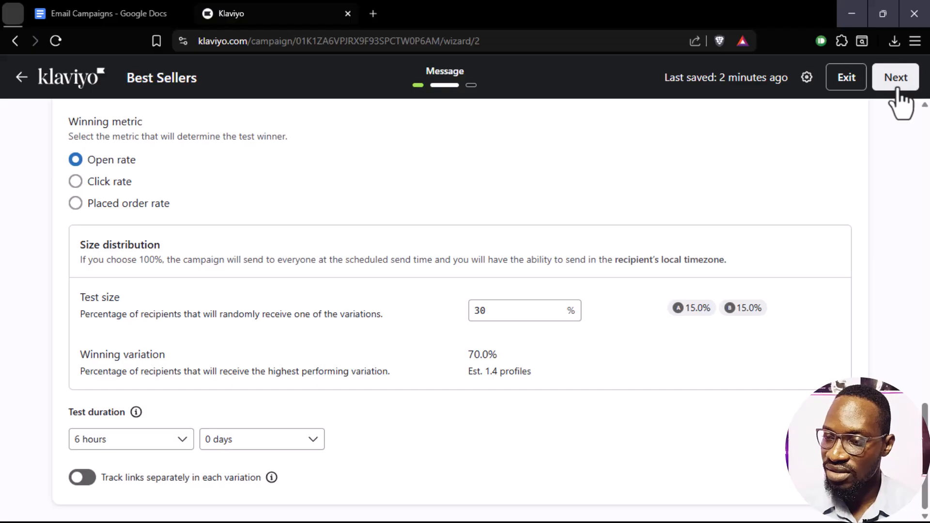
scroll(795, 234, down, 8)
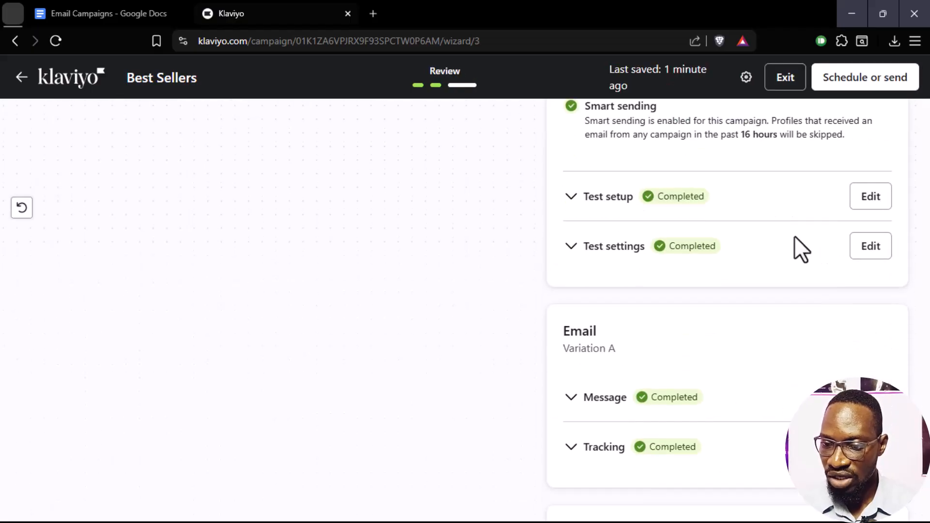
scroll(794, 237, down, 3)
scroll(794, 238, up, 1)
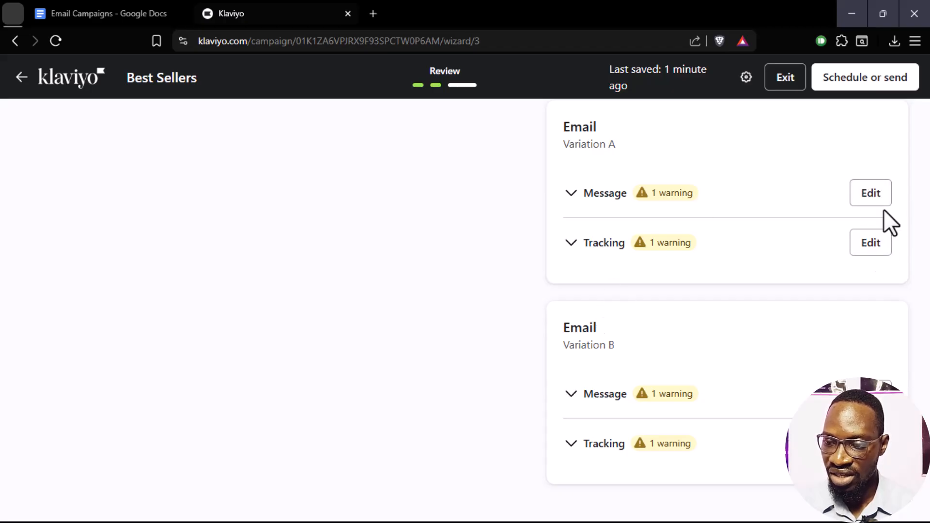
scroll(839, 286, up, 7)
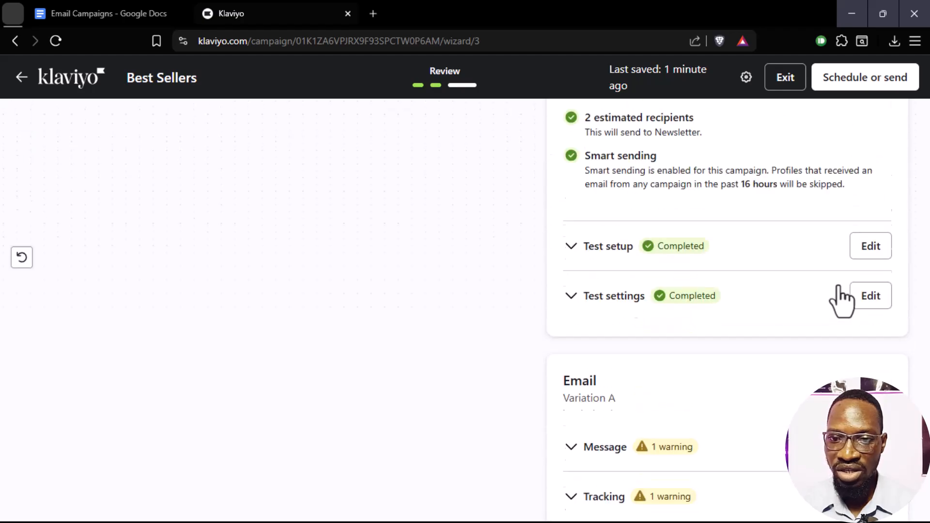
scroll(836, 283, up, 3)
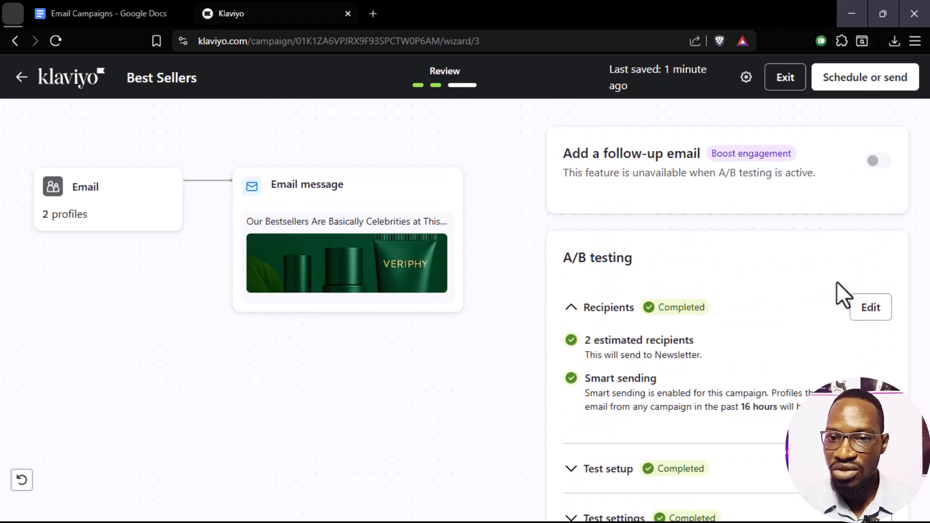
Open the scheduling options, choose a scheduled fixed send time, and set the send date to Aug 09, 2025
click(872, 91)
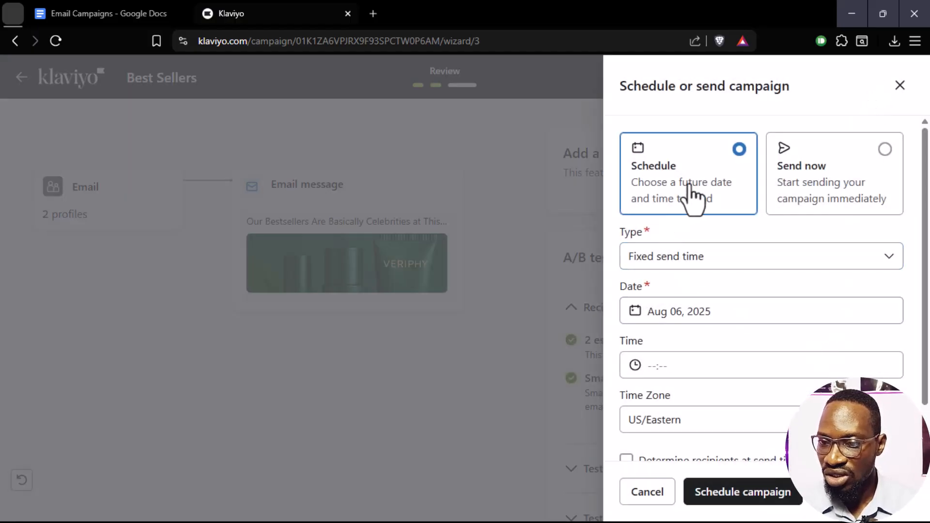
click(886, 151)
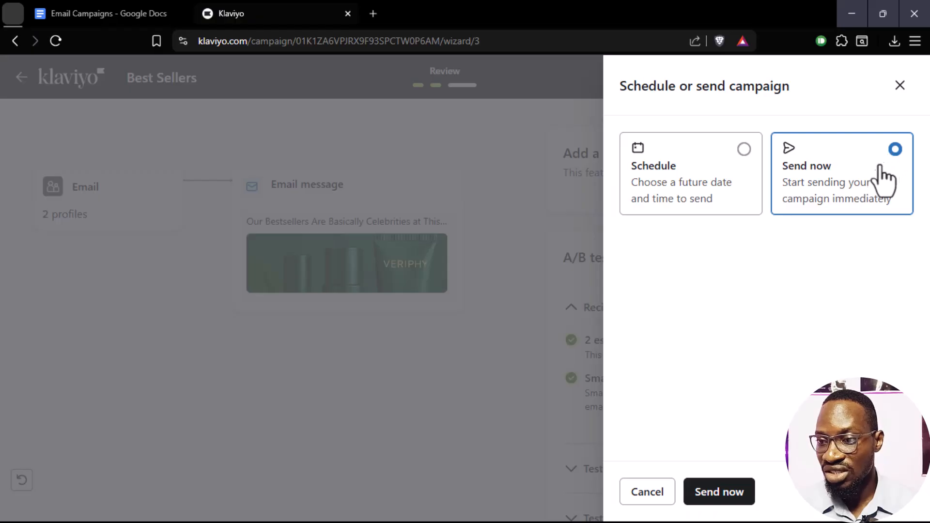
click(738, 157)
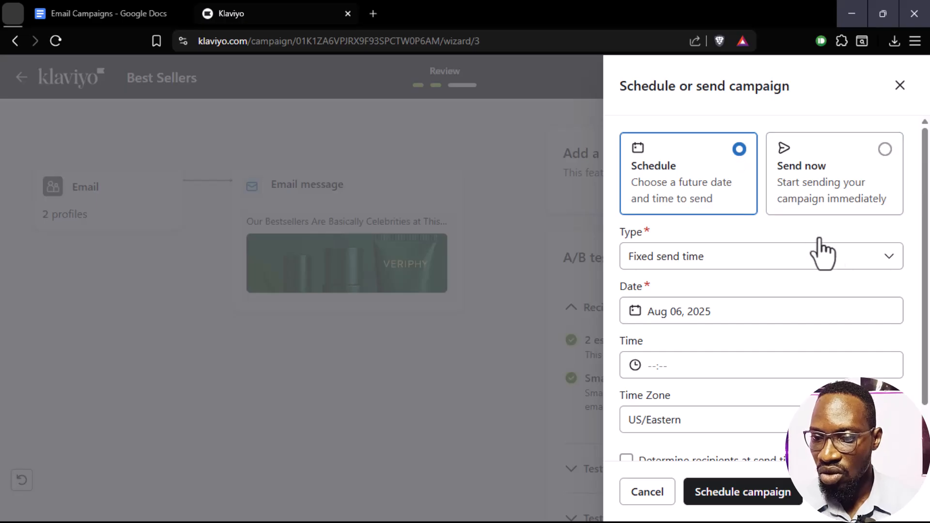
click(853, 267)
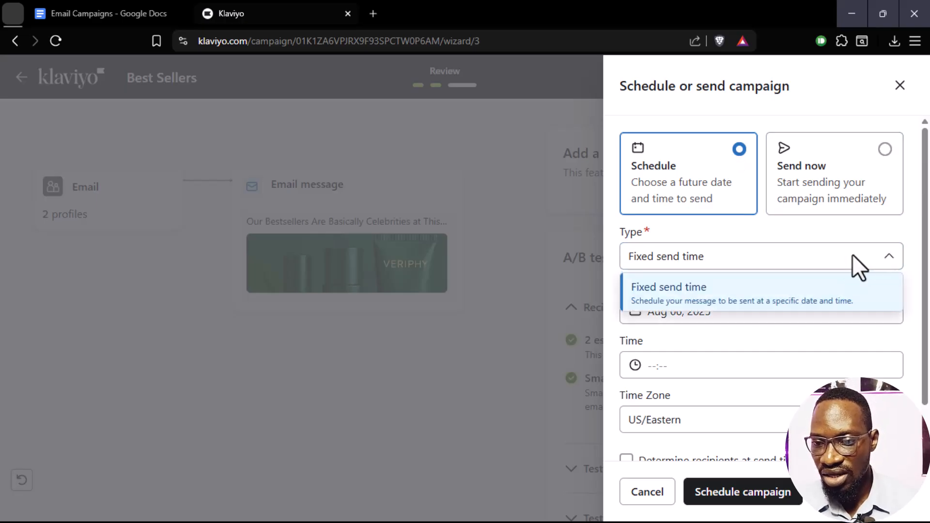
click(821, 266)
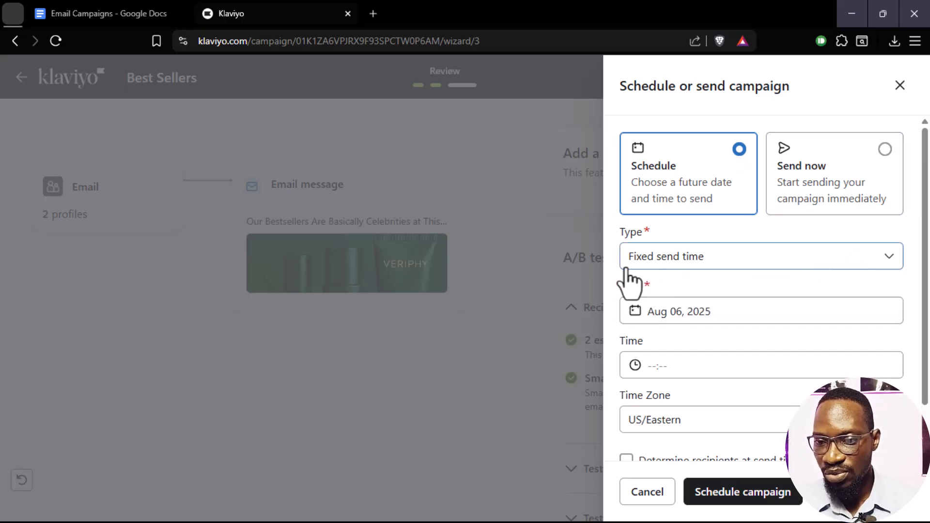
click(736, 310)
click(860, 140)
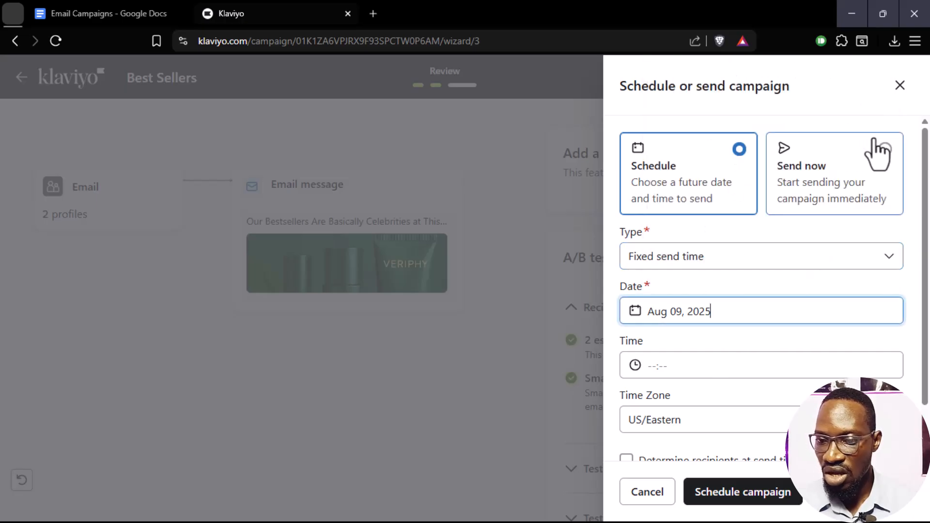
Set the send time to 5:00 AM US/Eastern and schedule the campaign
click(731, 364)
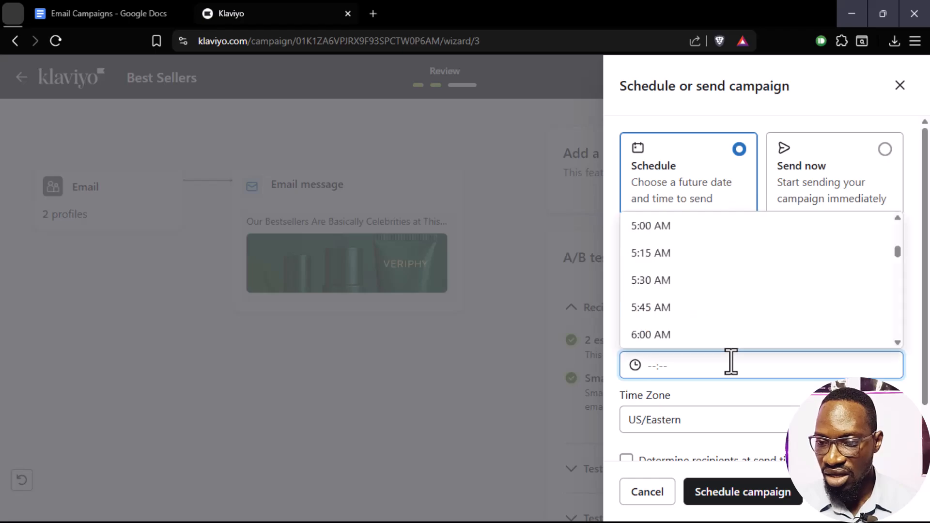
scroll(705, 301, down, 10)
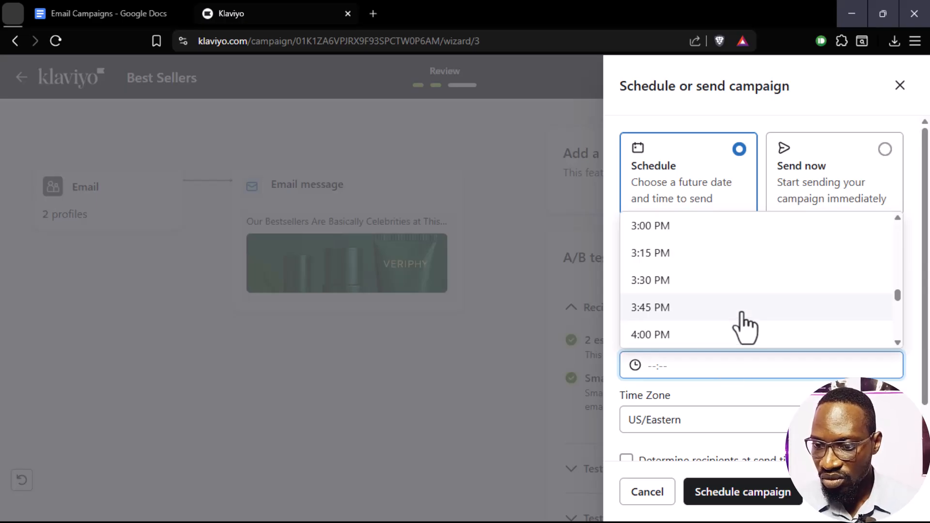
scroll(745, 327, down, 3)
scroll(744, 327, up, 6)
scroll(744, 326, up, 7)
scroll(744, 327, up, 15)
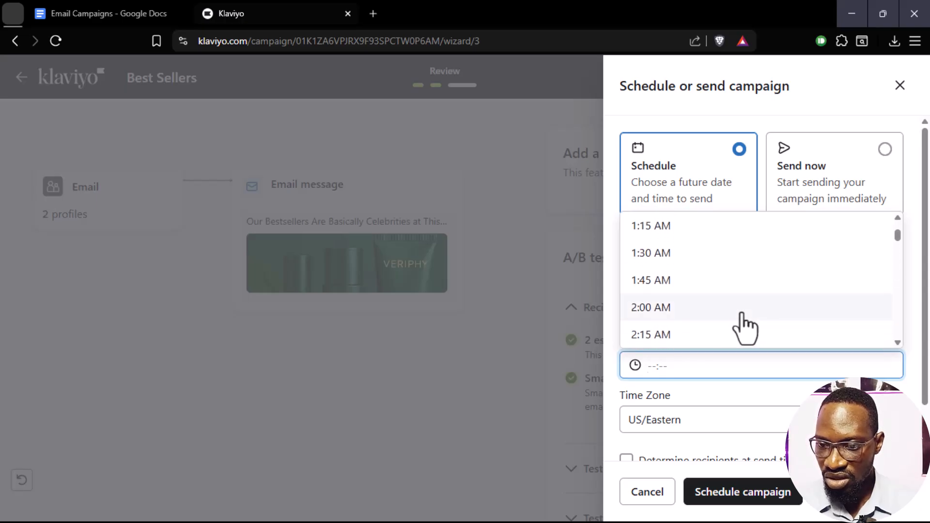
scroll(744, 327, down, 4)
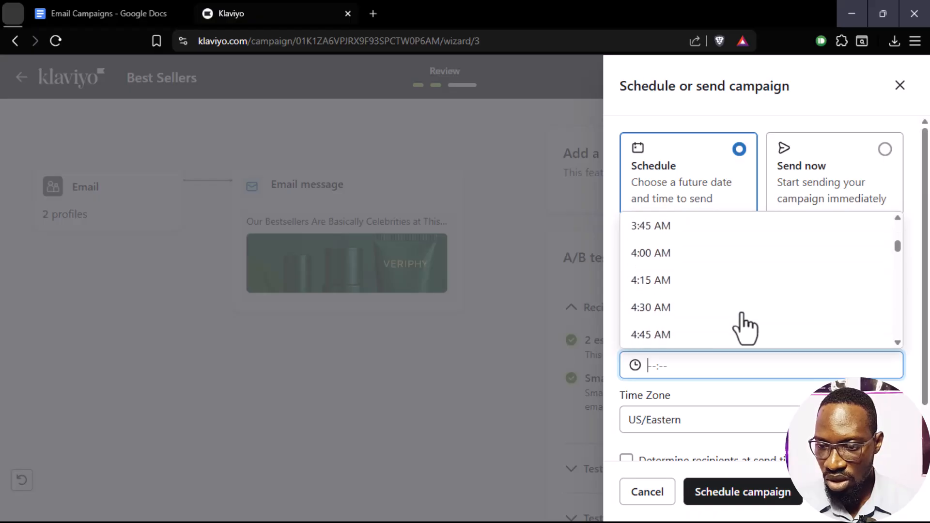
scroll(729, 334, down, 2)
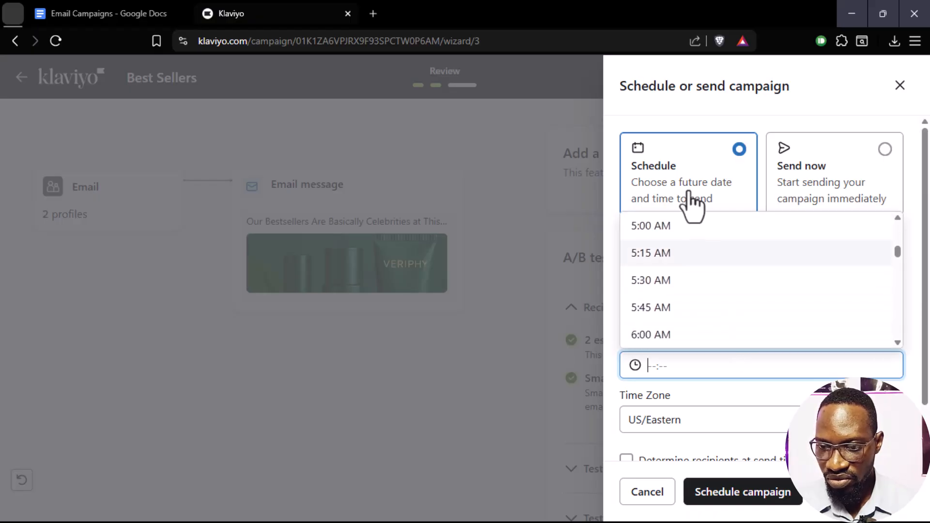
click(688, 227)
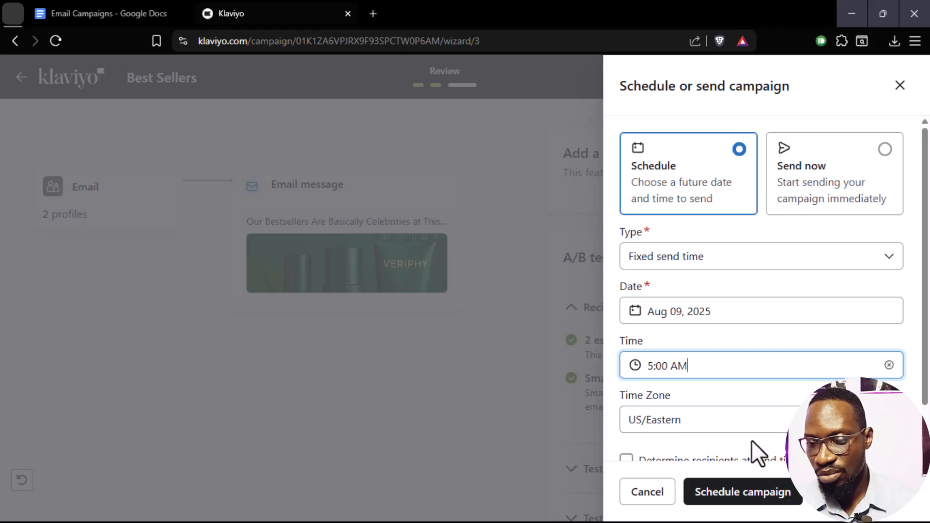
scroll(751, 440, down, 1)
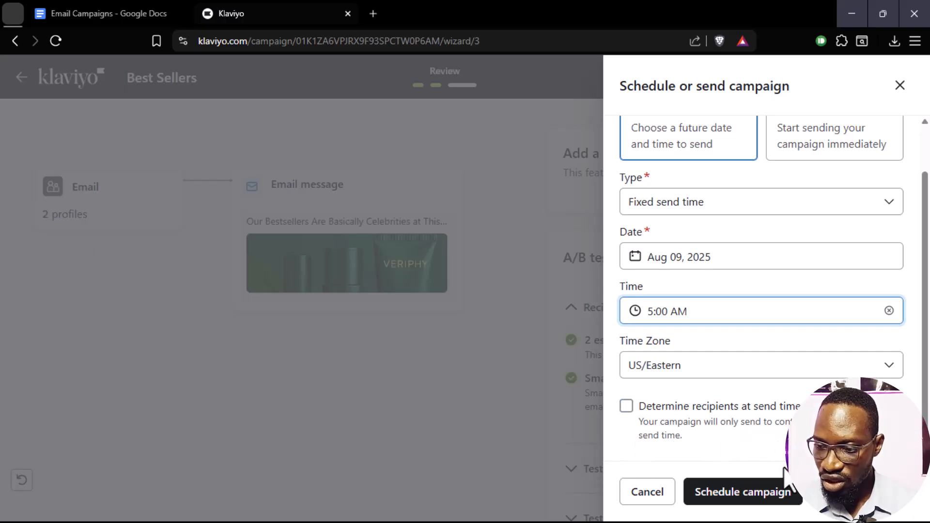
click(756, 506)
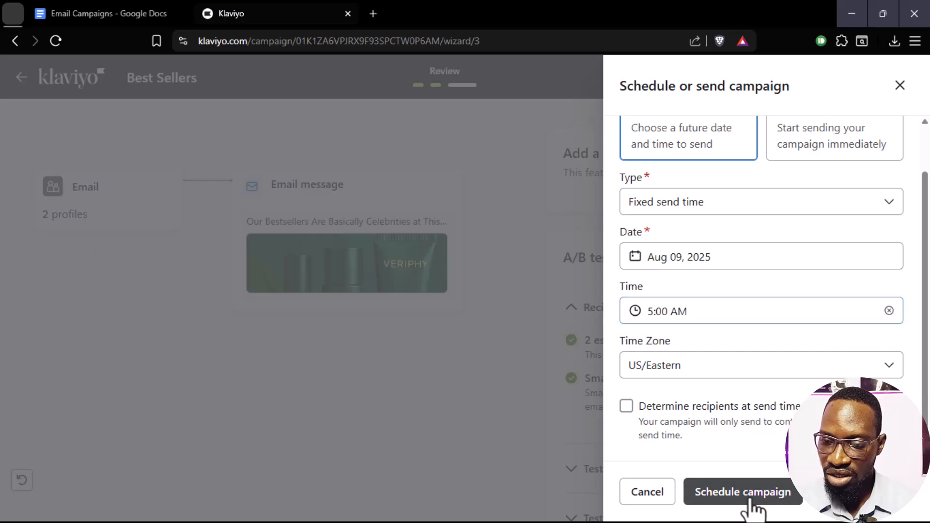